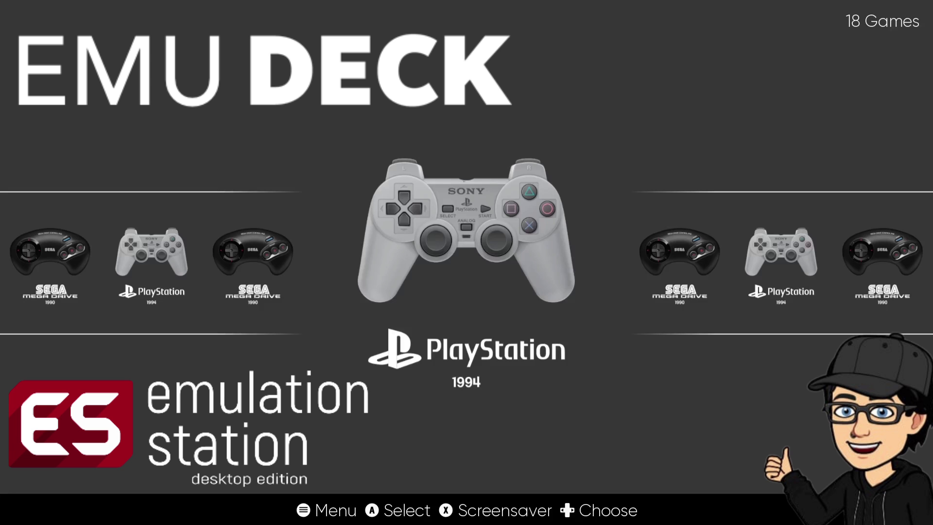
Browse the Sega Mega Drive and Sony PlayStation game lists, then return to the carousel on Mega Drive.
key(Right)
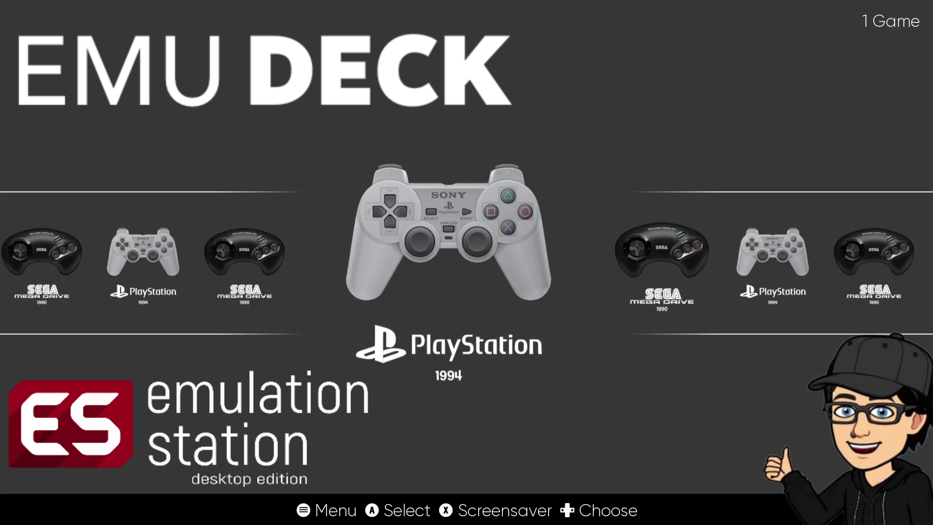
key(Return)
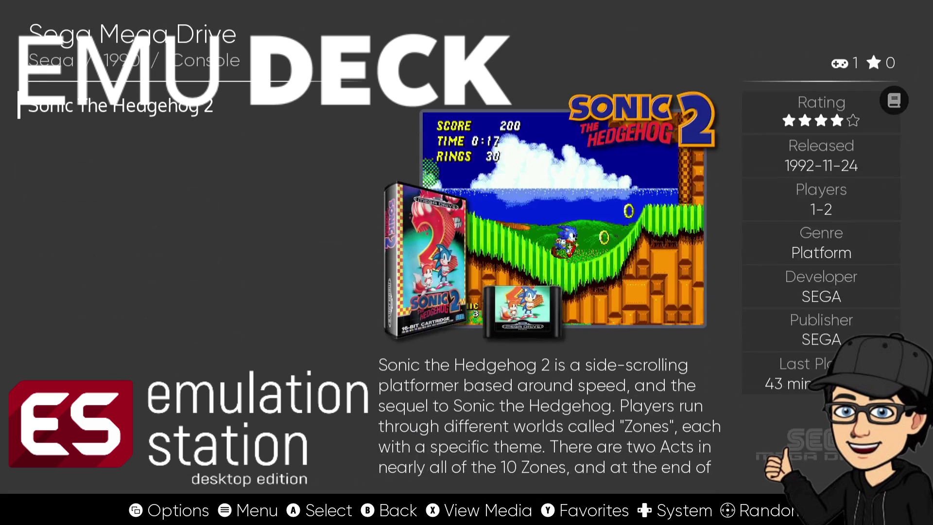
key(Left)
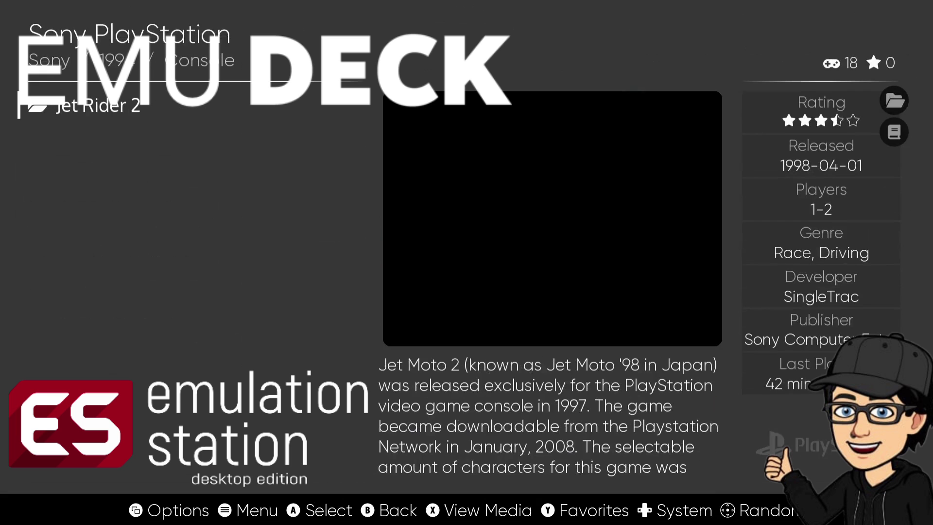
key(Right)
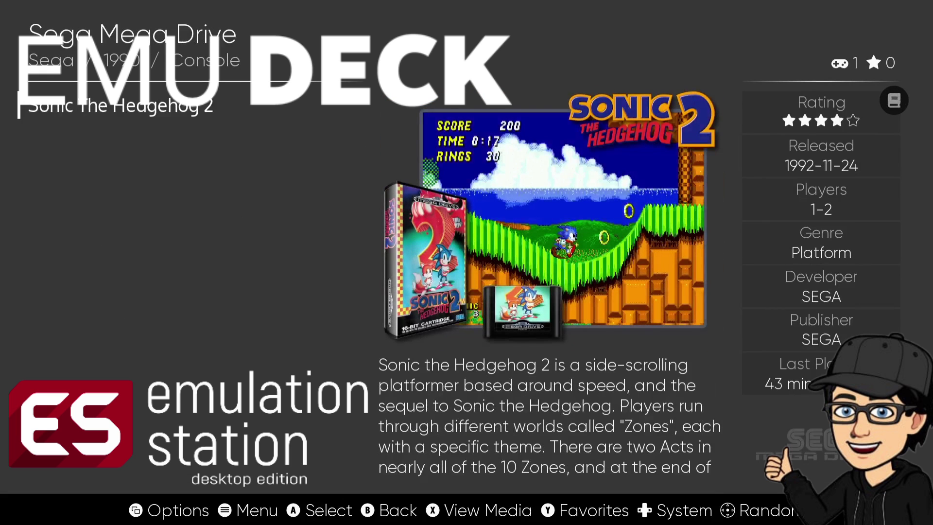
key(BackSpace)
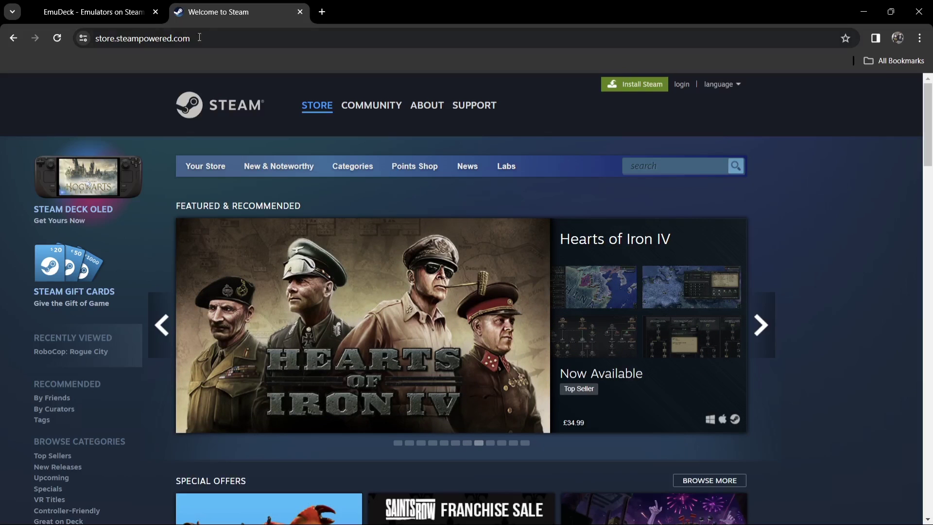
Switch Chrome from the Steam store back to the EmuDeck website tab.
click(93, 5)
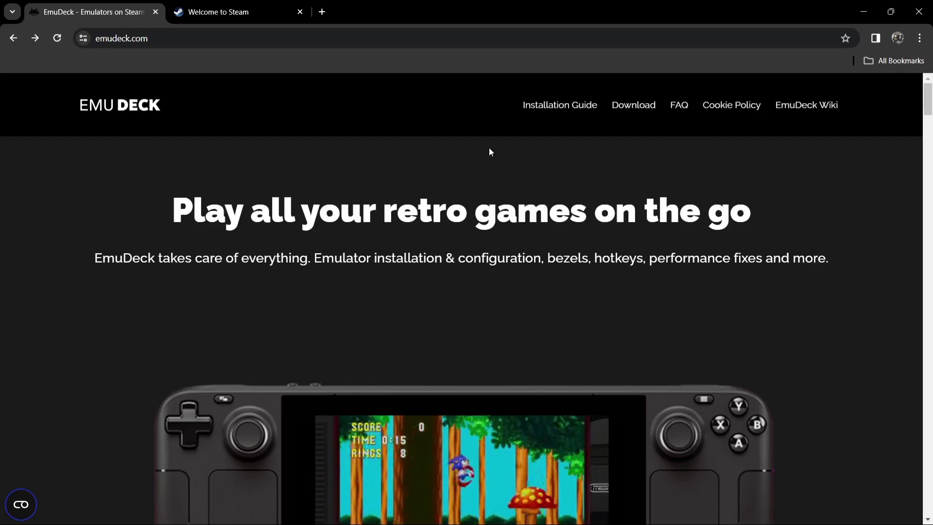
Download the Windows beta EmuDeck.cmd from emudeck.com and run it.
click(640, 109)
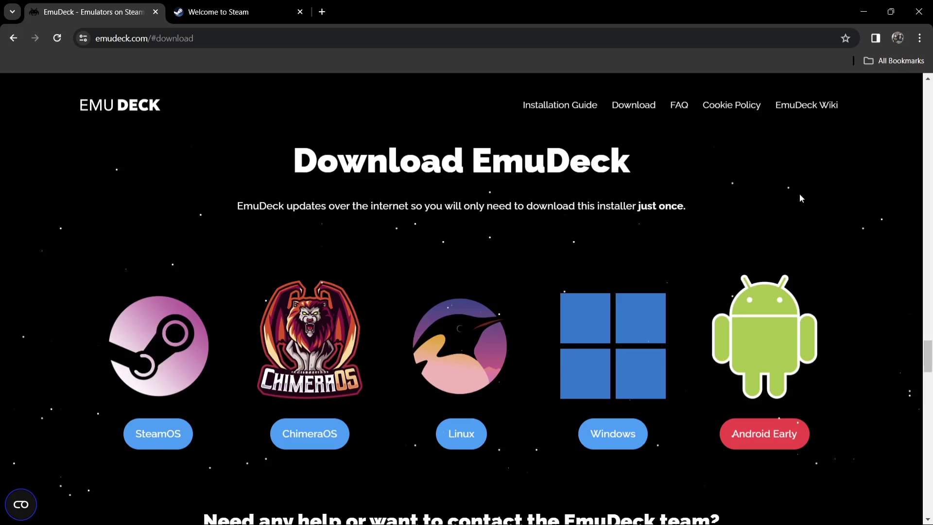
click(633, 437)
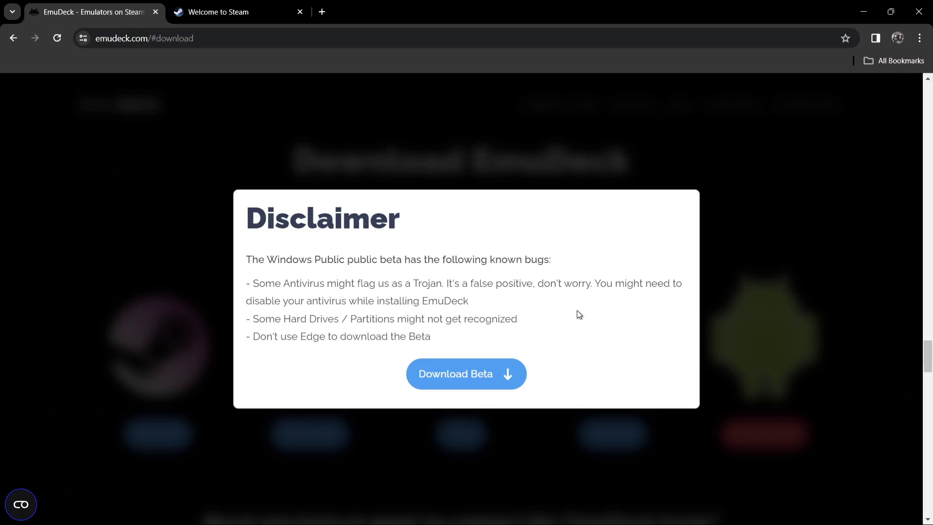
click(494, 373)
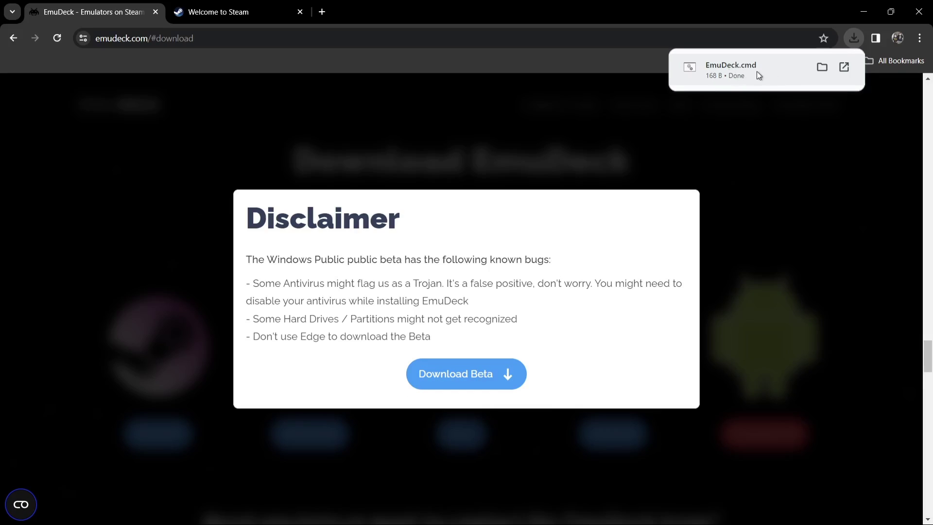
click(752, 71)
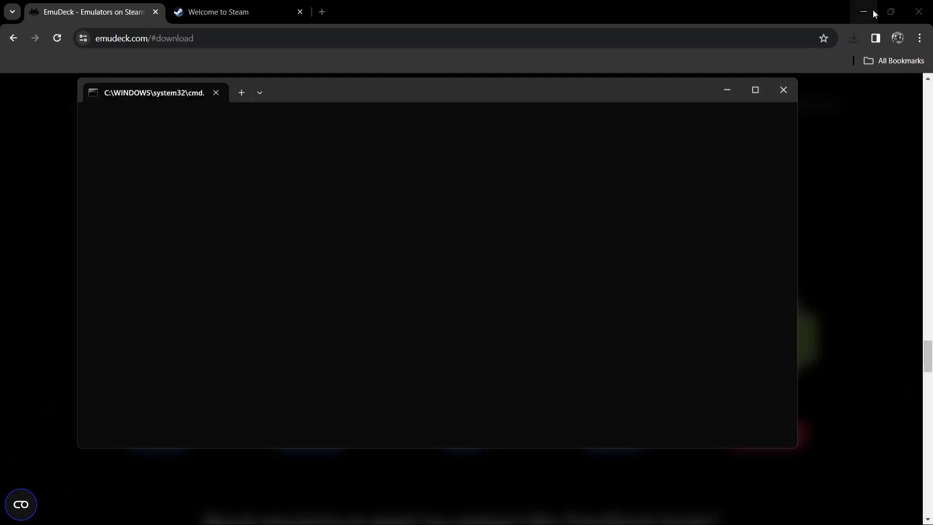
Decline the Slow DNS change and continue to App Installer in Microsoft Store.
click(864, 11)
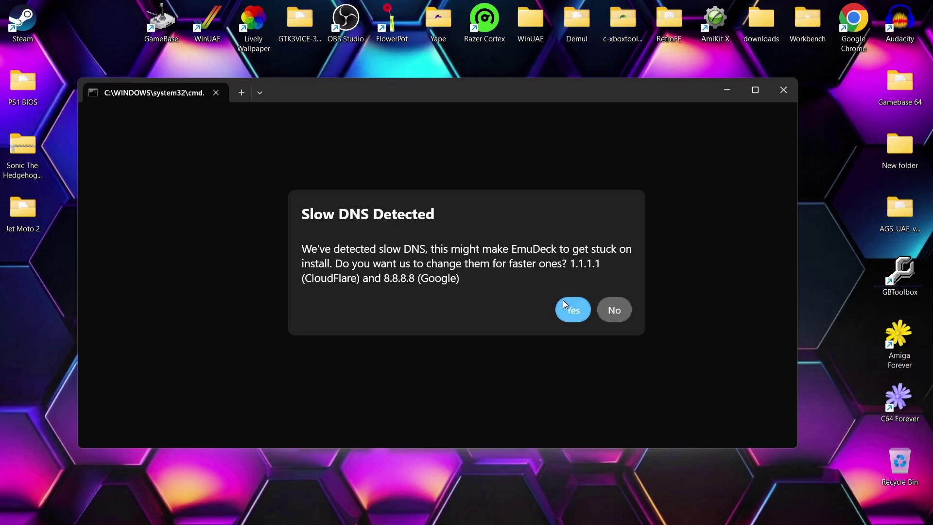
click(614, 310)
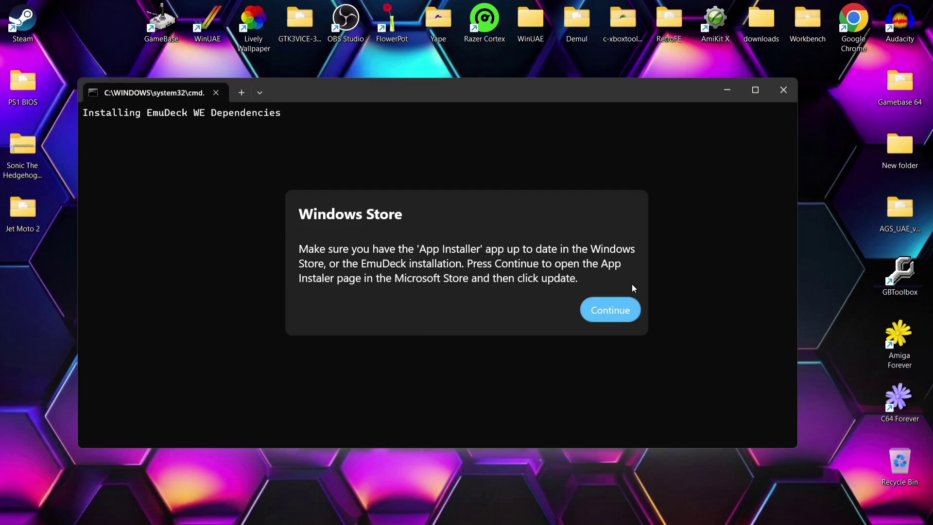
click(614, 310)
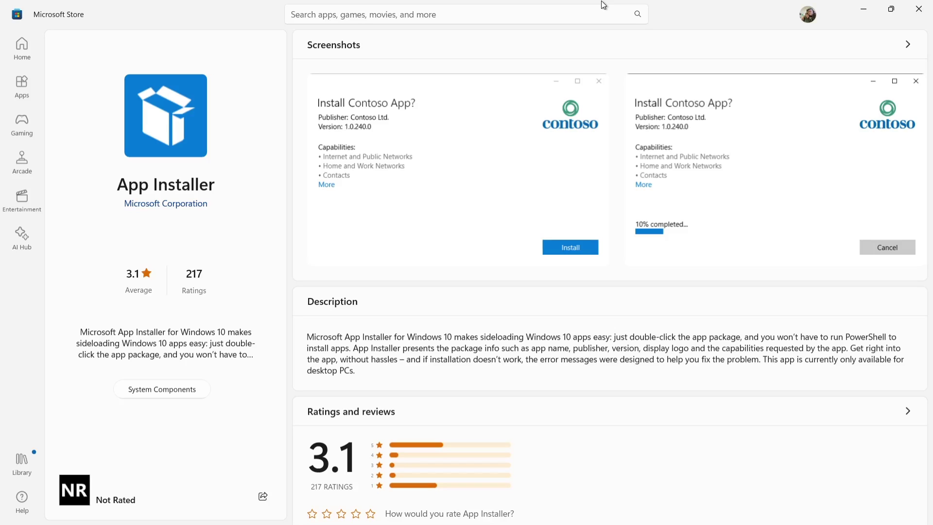
Close Microsoft Store, update the winget source, and let Git and EmuDeck finish installing.
click(926, 7)
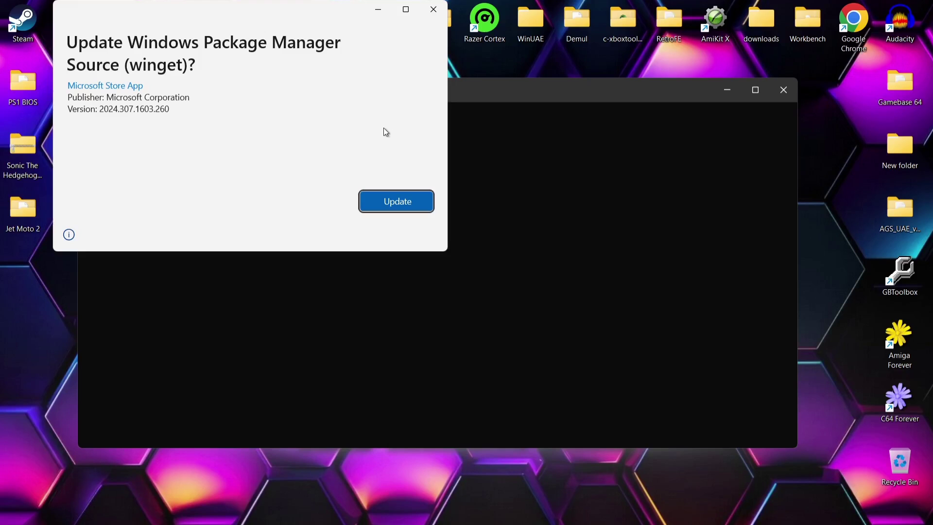
click(390, 199)
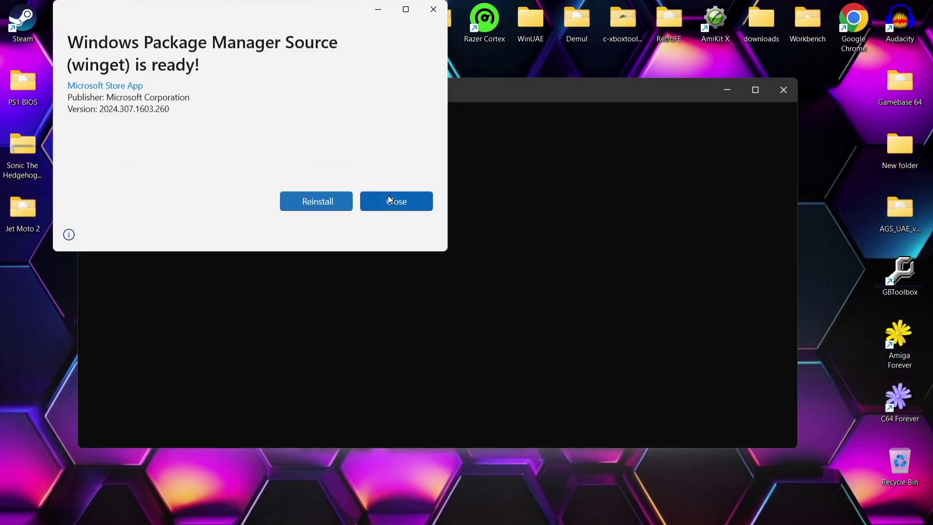
click(395, 199)
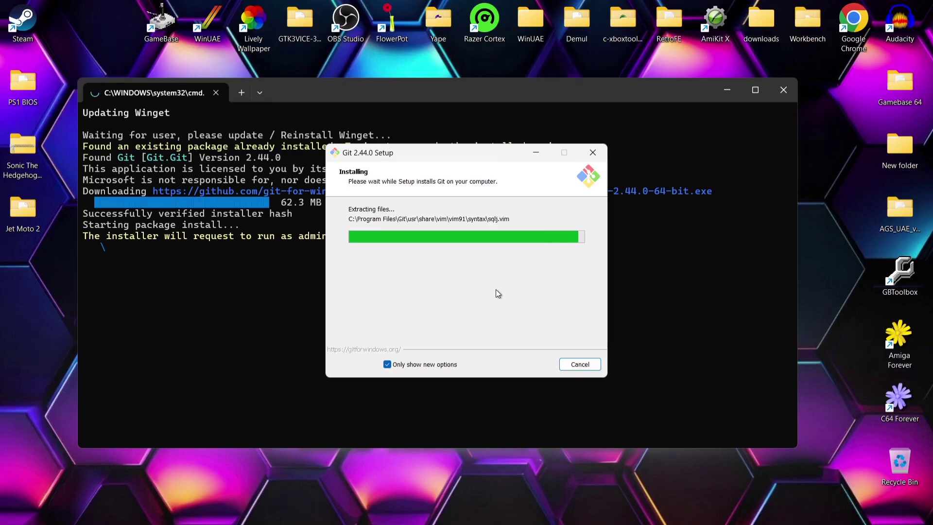
mouse_move(489, 519)
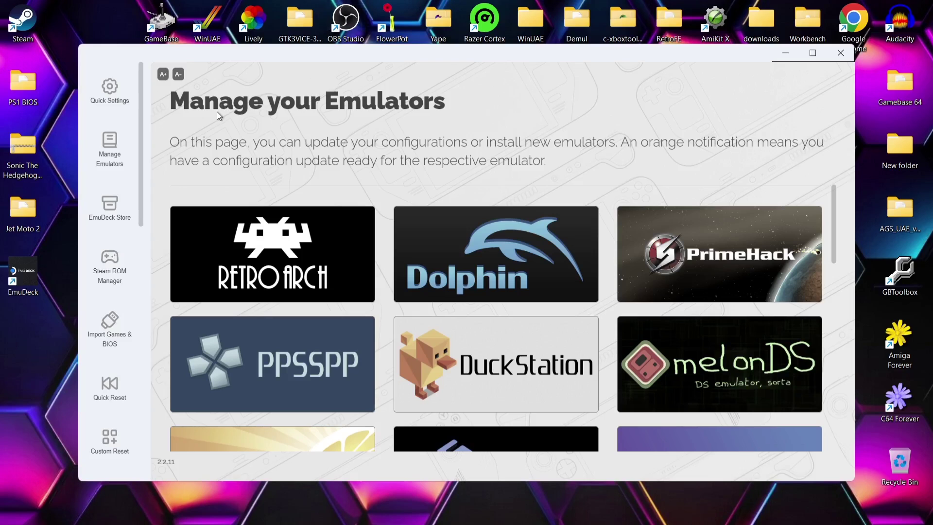
click(112, 101)
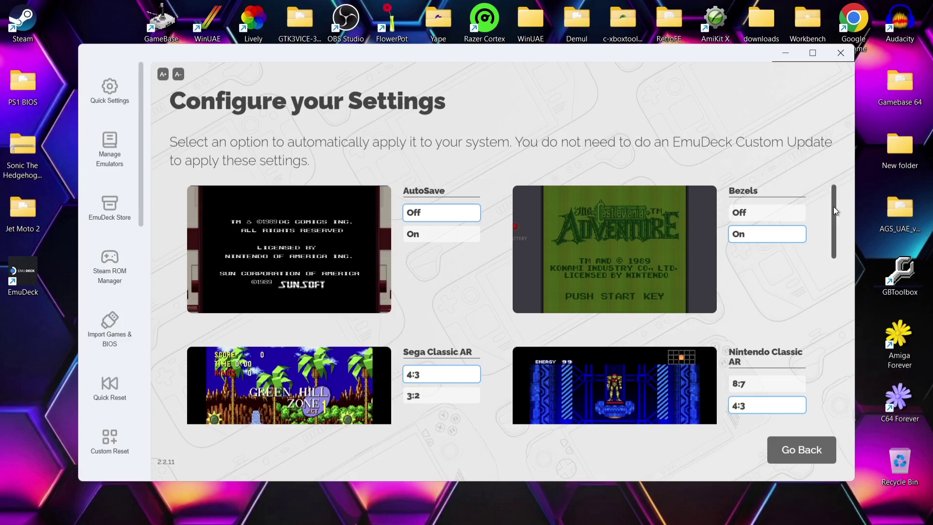
mouse_move(833, 206)
mouse_down()
mouse_move(835, 246)
mouse_move(842, 196)
mouse_up()
drag(834, 244, 116, 160)
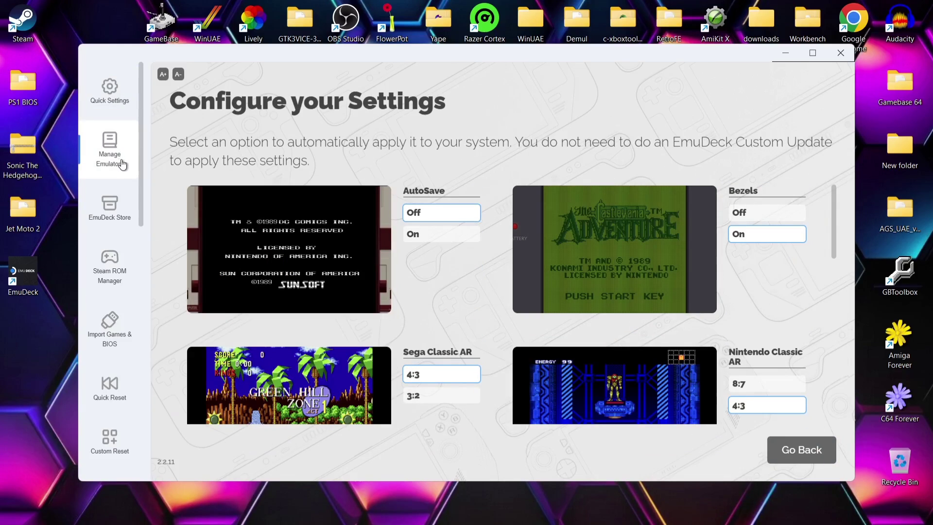
click(127, 162)
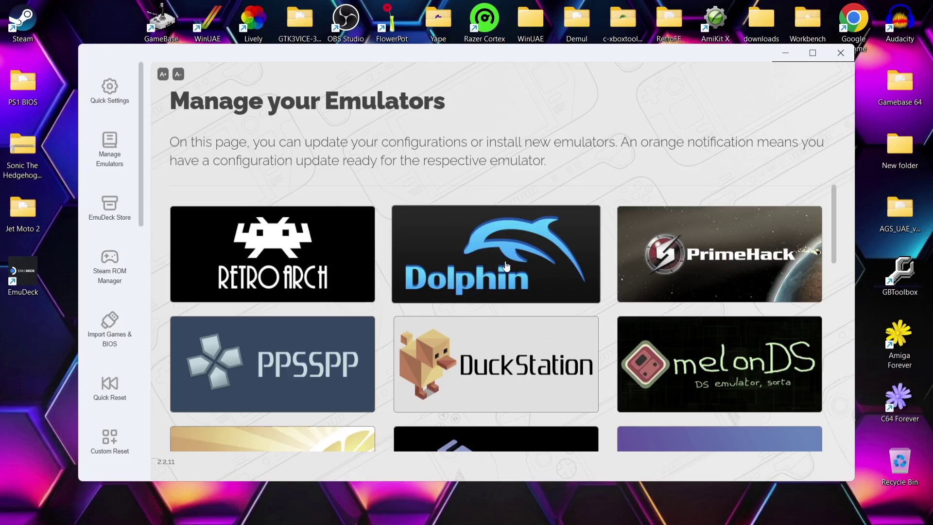
Review the DuckStation and RetroArch details, then reach RetroAchievements login with fields left blank.
click(501, 389)
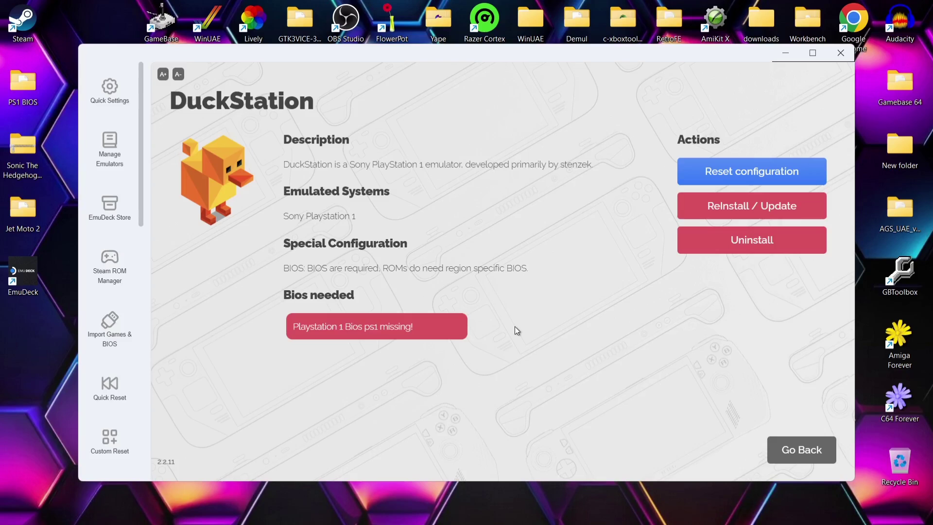
click(109, 148)
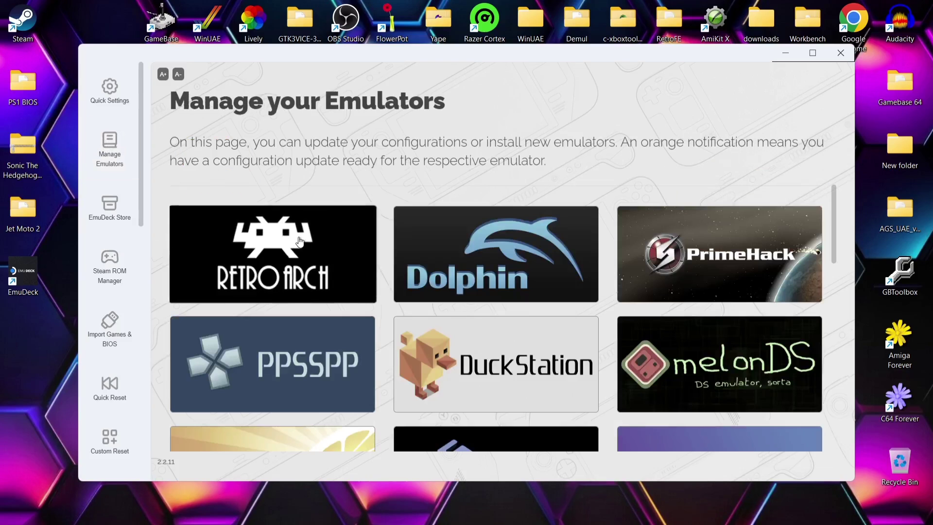
click(214, 210)
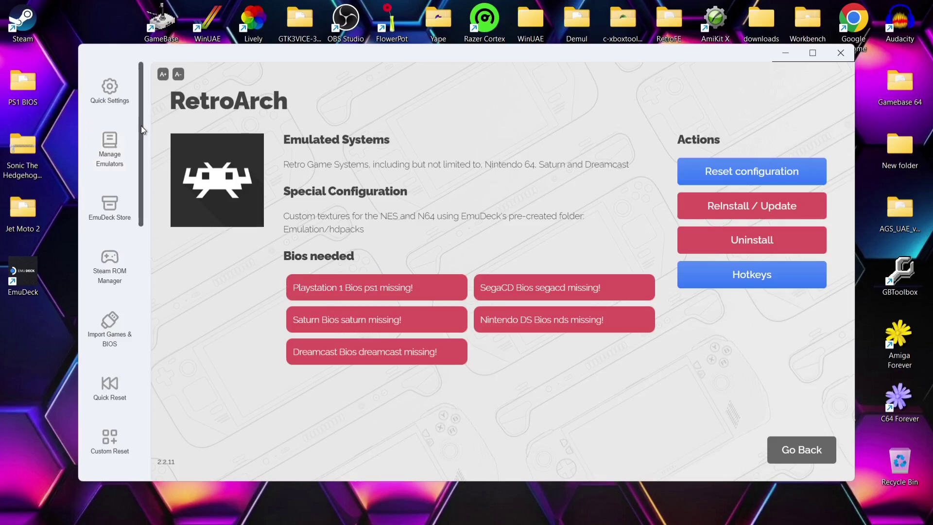
drag(141, 126, 138, 264)
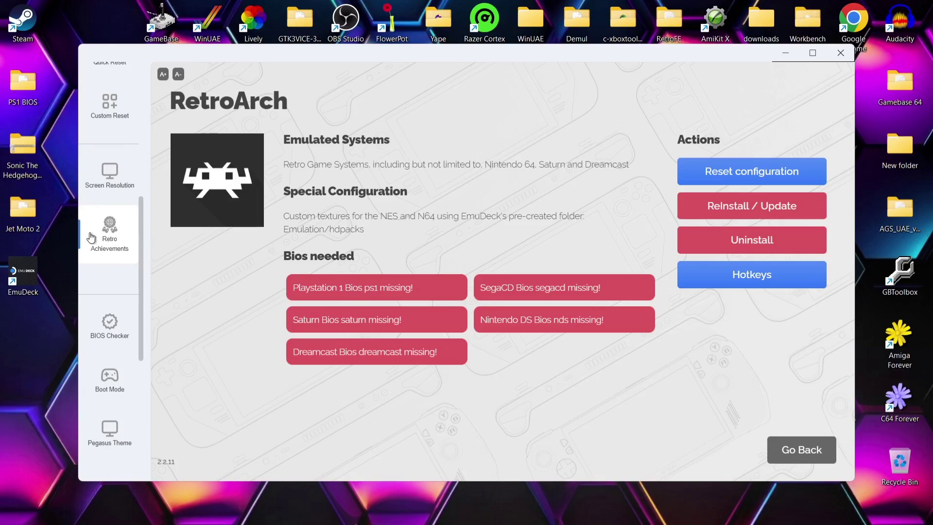
click(119, 232)
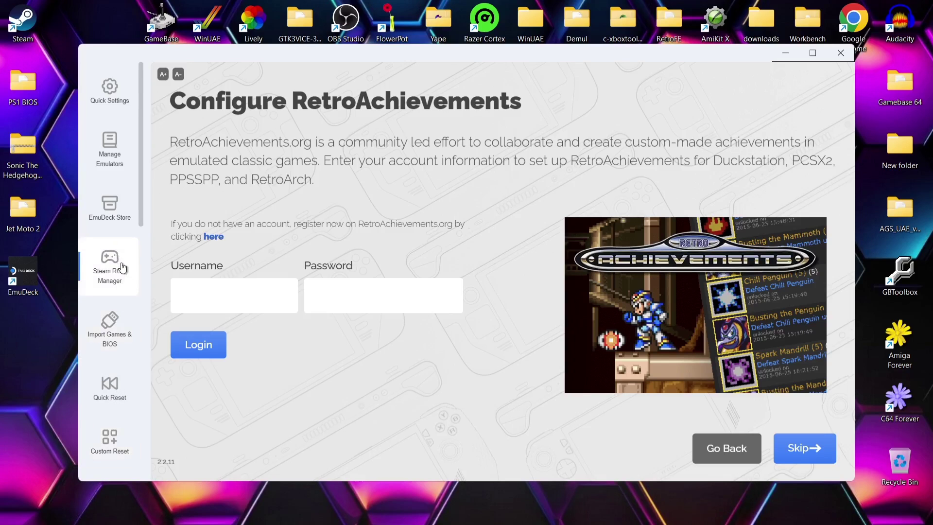
Return to Manage your Emulators and scroll the grid down toward the Steam ROM Manager tile.
click(122, 274)
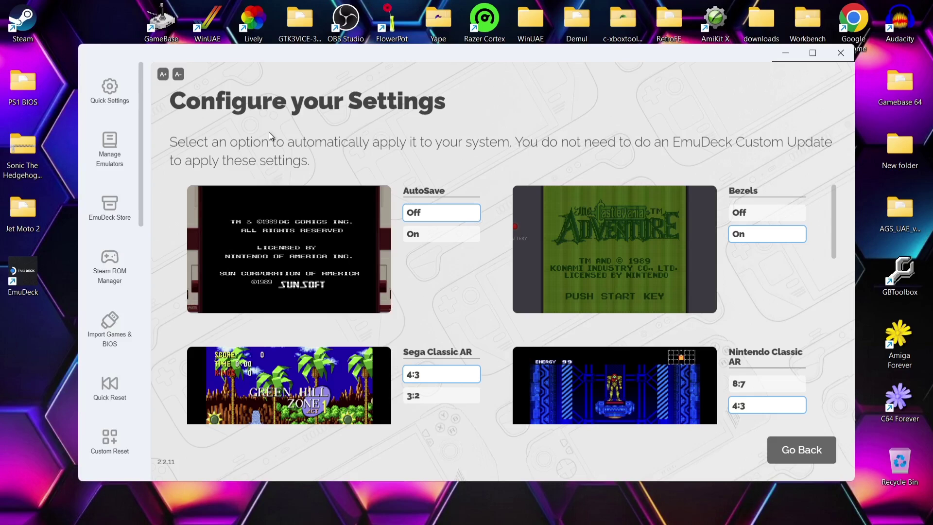
click(111, 151)
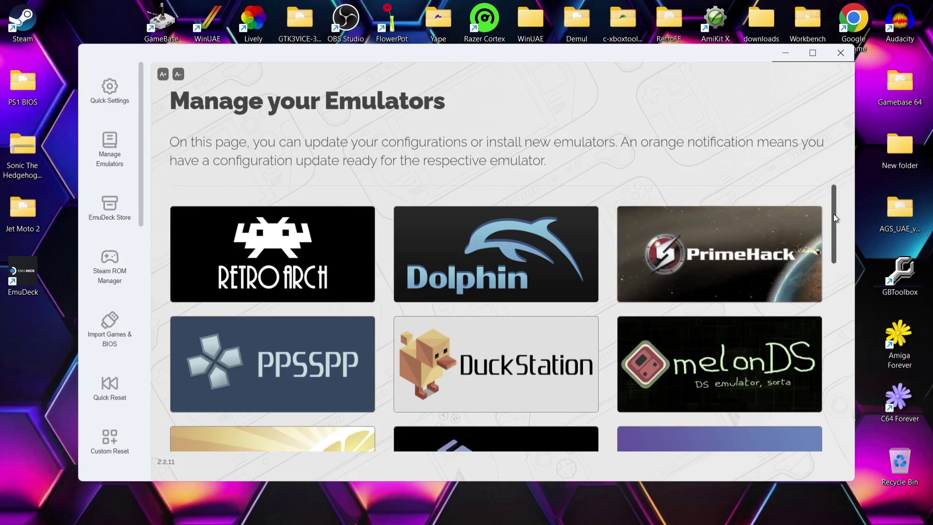
scroll(842, 248, down, 2)
scroll(842, 248, down, 3)
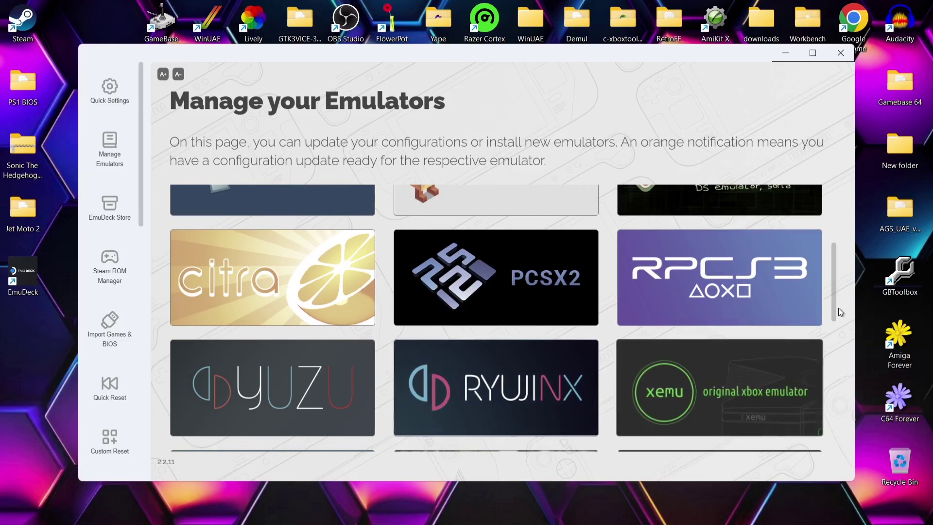
scroll(836, 306, down, 4)
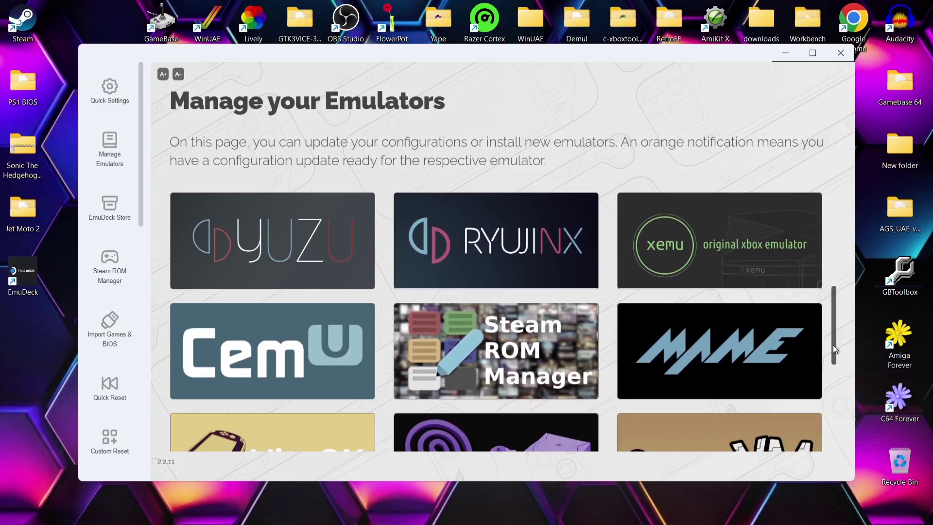
Install Steam ROM Manager, dismiss the 'SRM installed!' message, and launch it from the sidebar.
click(499, 340)
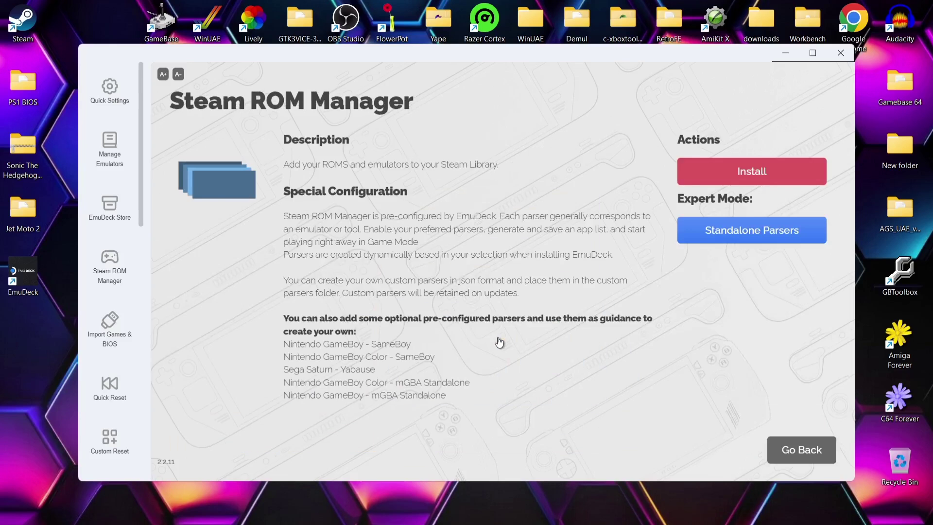
click(751, 181)
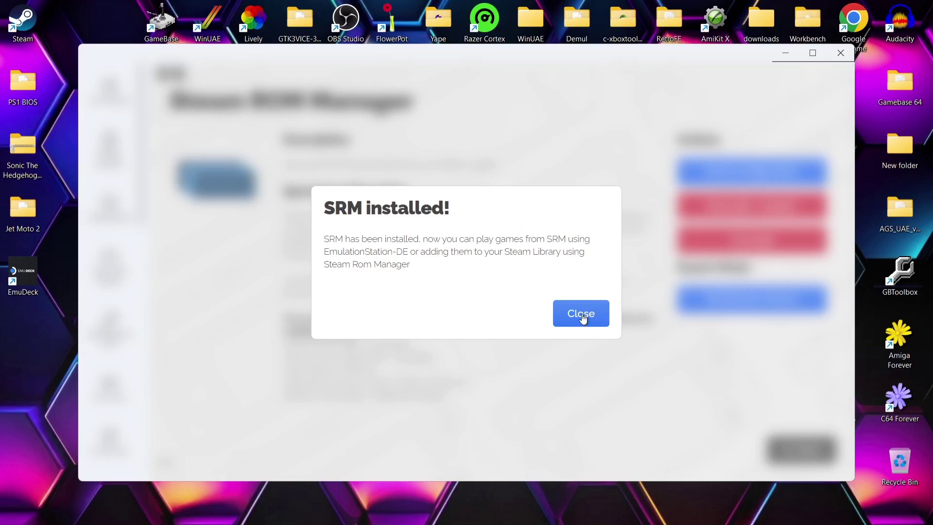
click(582, 316)
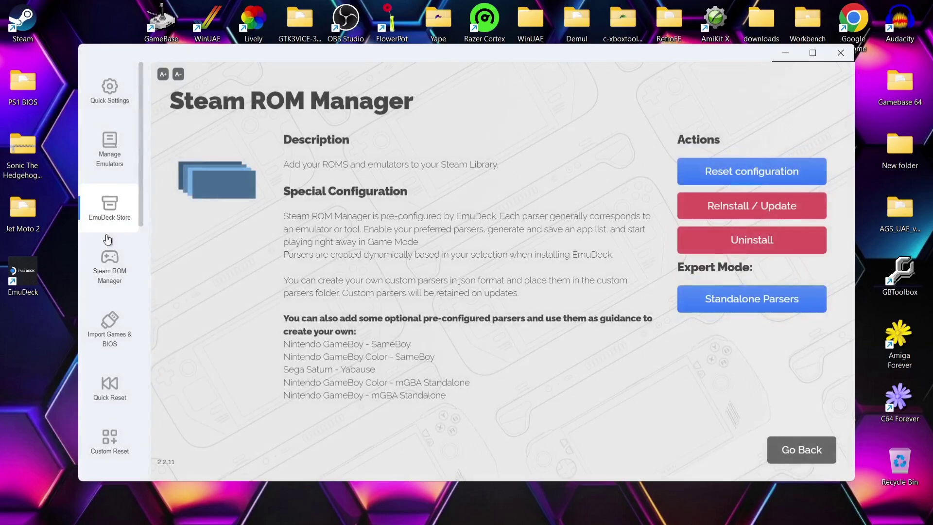
click(108, 264)
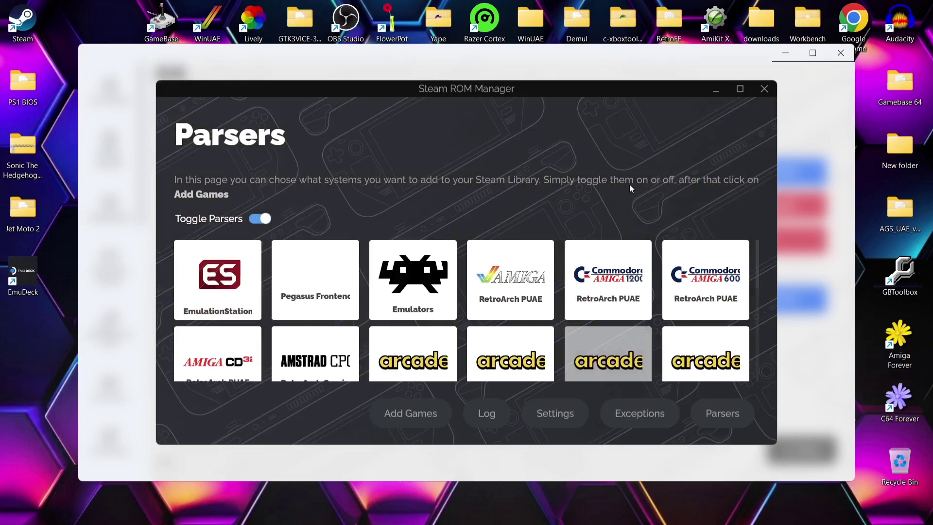
Maximize Steam ROM Manager and enable only the EmulationStationDE parser.
click(740, 89)
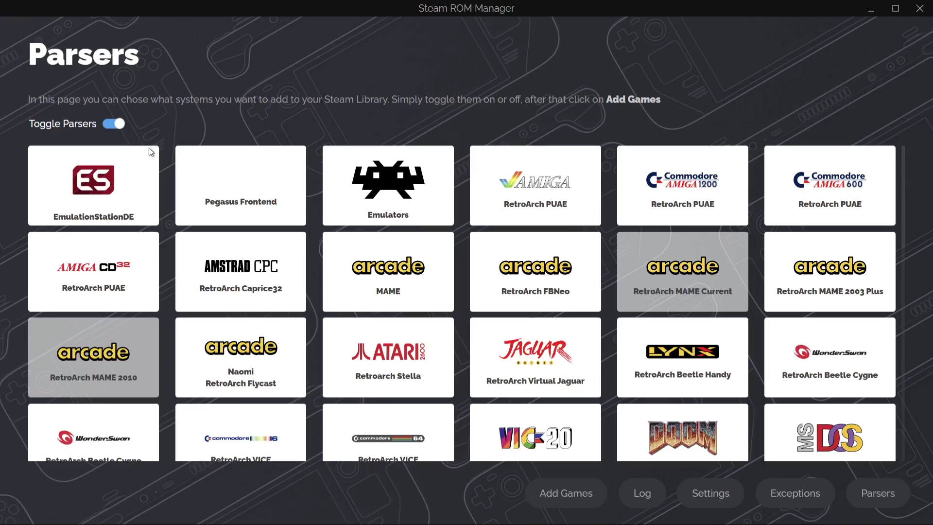
click(117, 128)
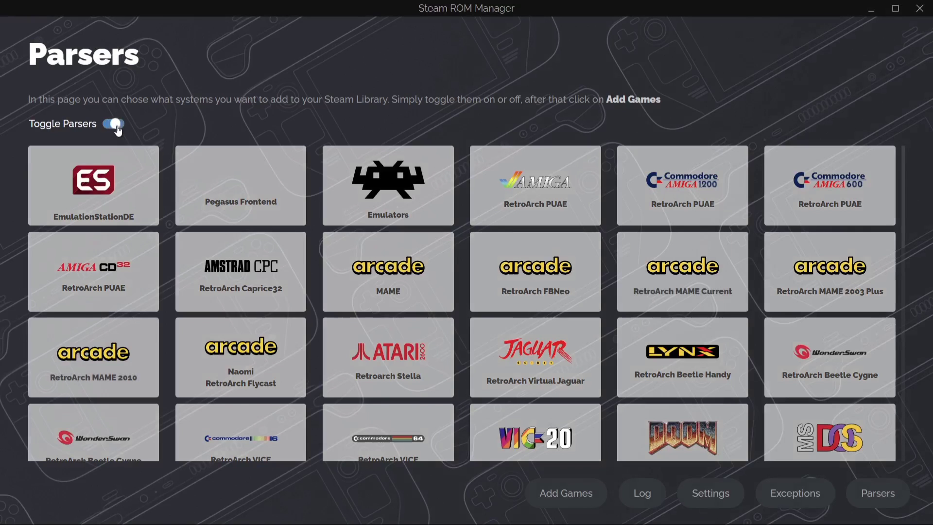
click(146, 198)
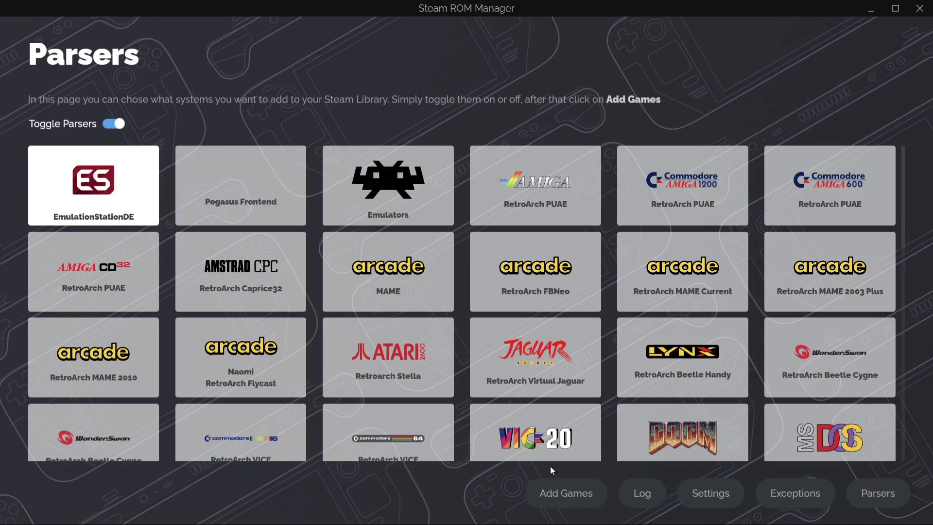
Parse games and save the EmulationStation Desktop entry with artwork to Steam.
click(563, 489)
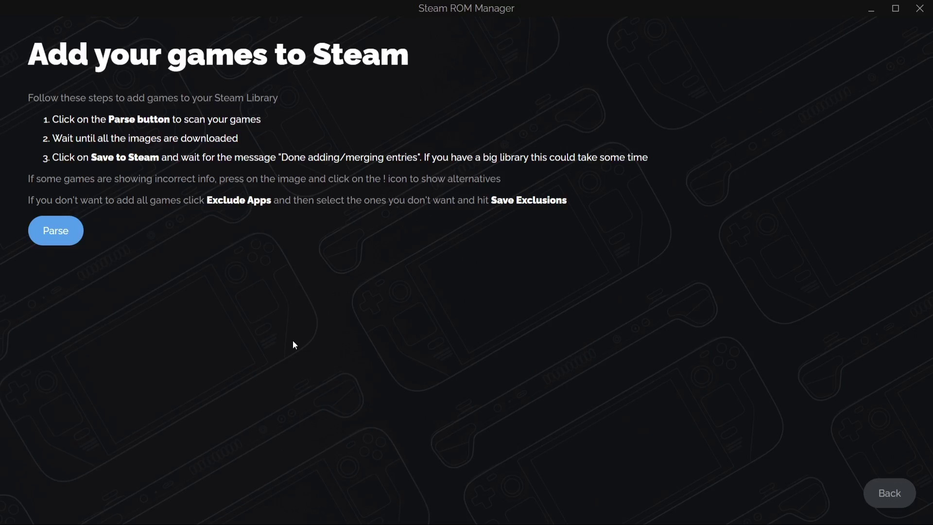
click(51, 230)
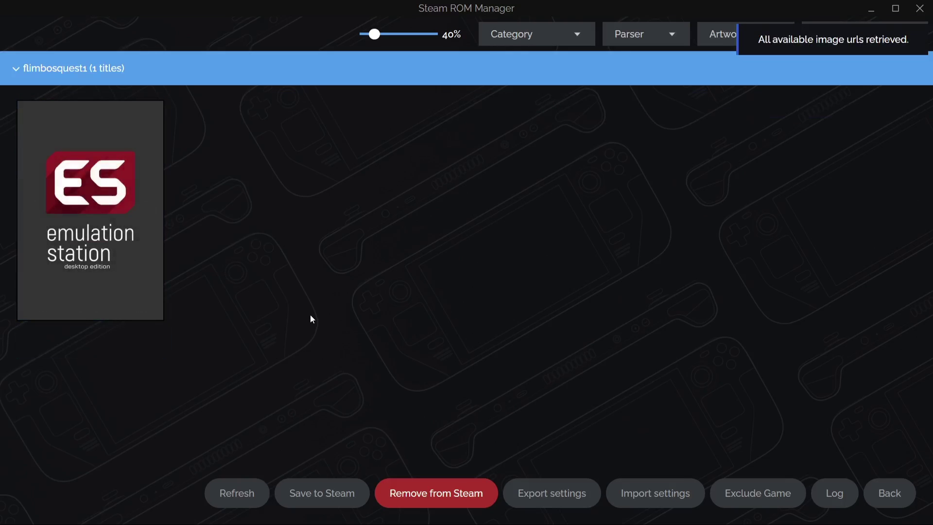
click(340, 494)
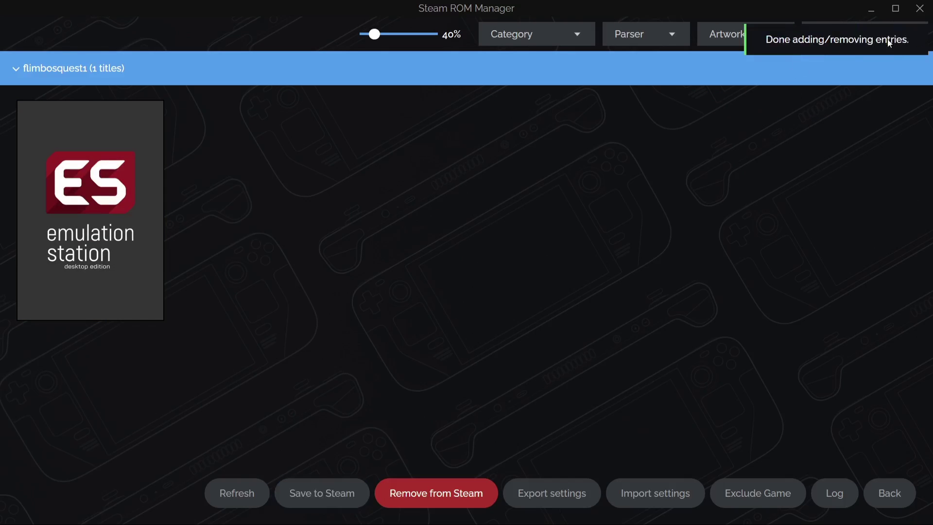
click(876, 6)
Close Steam ROM Manager, start Steam, and open EmulationStation Desktop Edition under Emulation in the library.
click(785, 54)
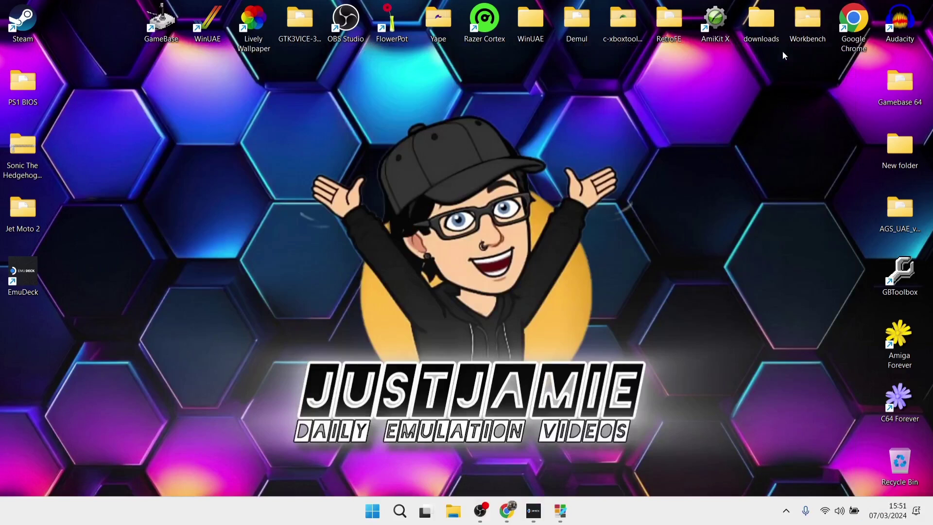
double_click(22, 21)
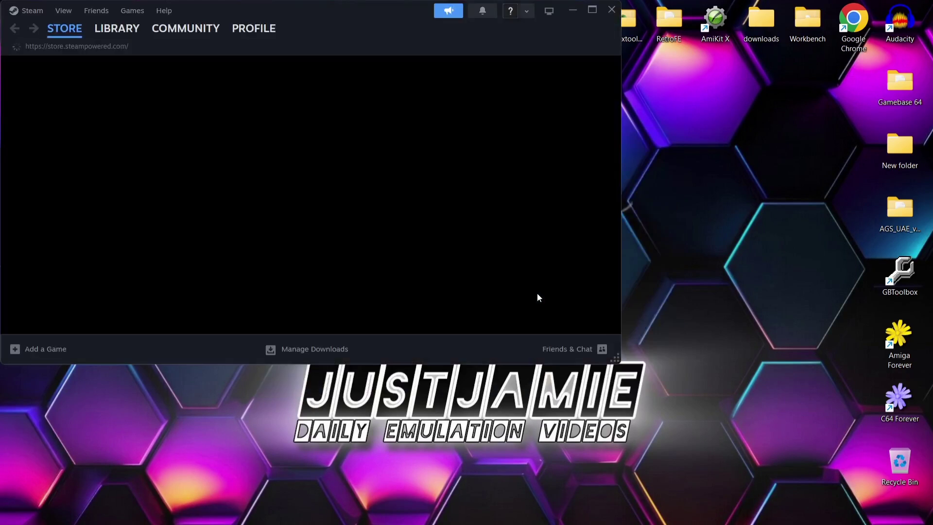
mouse_move(112, 30)
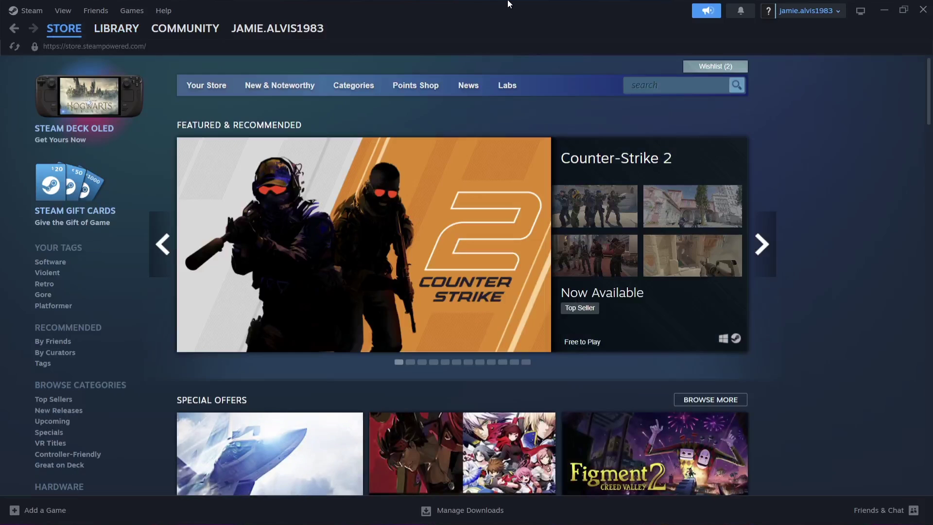
click(114, 30)
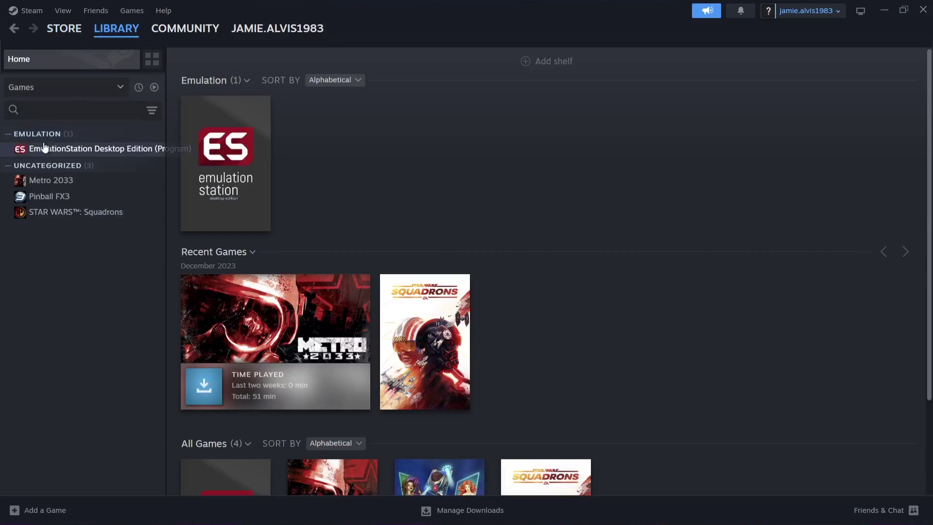
click(126, 151)
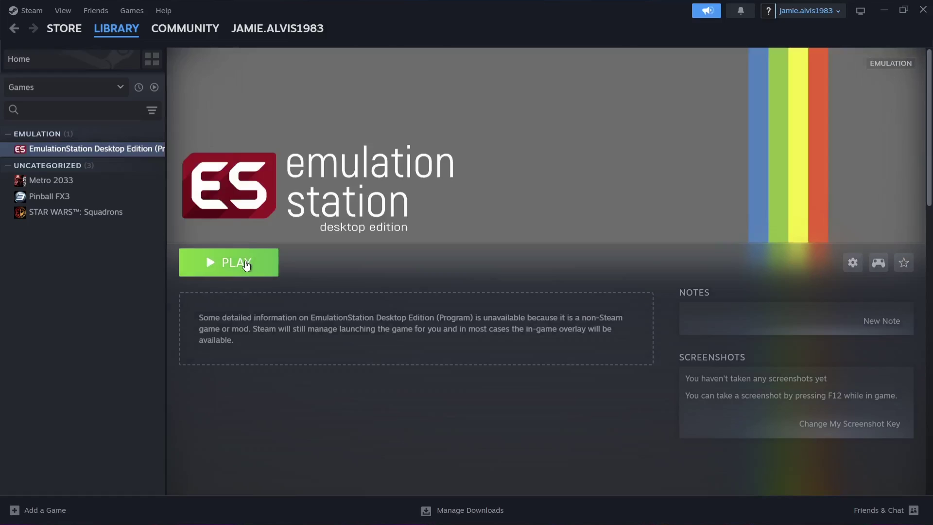
Launch ES-DE, let it create the system ROM directories under C:\Emulation\roms, then quit.
click(246, 265)
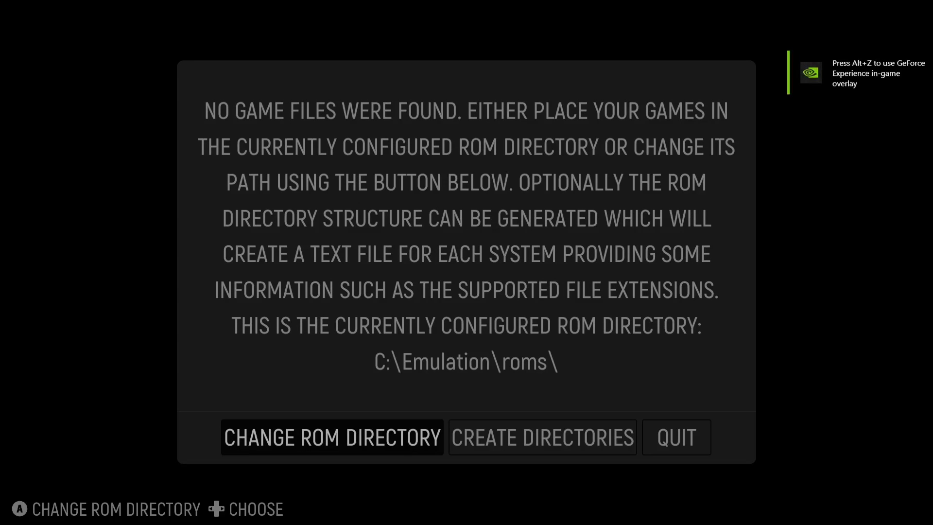
key(Right)
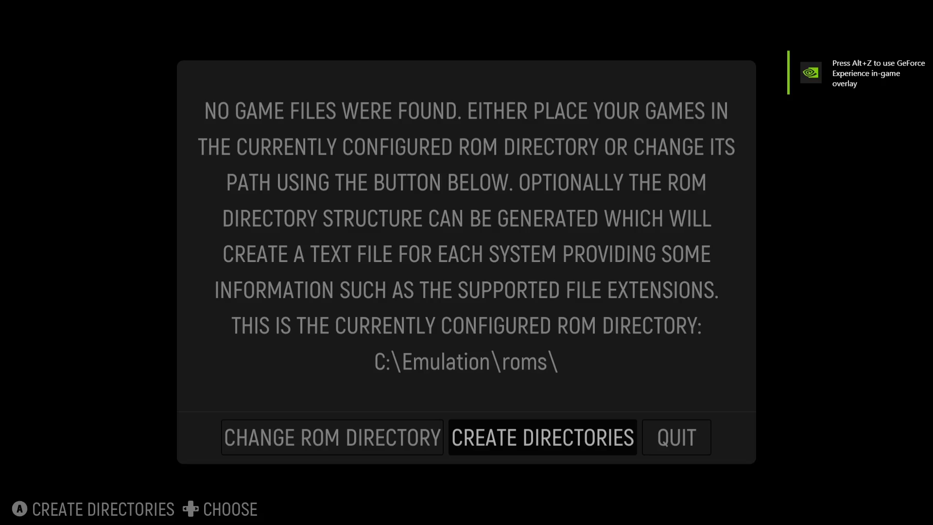
key(Return)
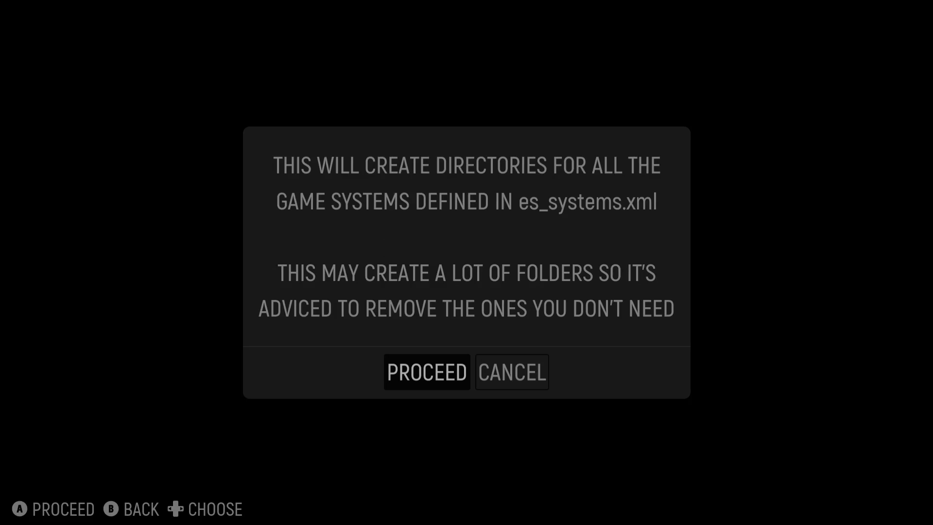
key(Return)
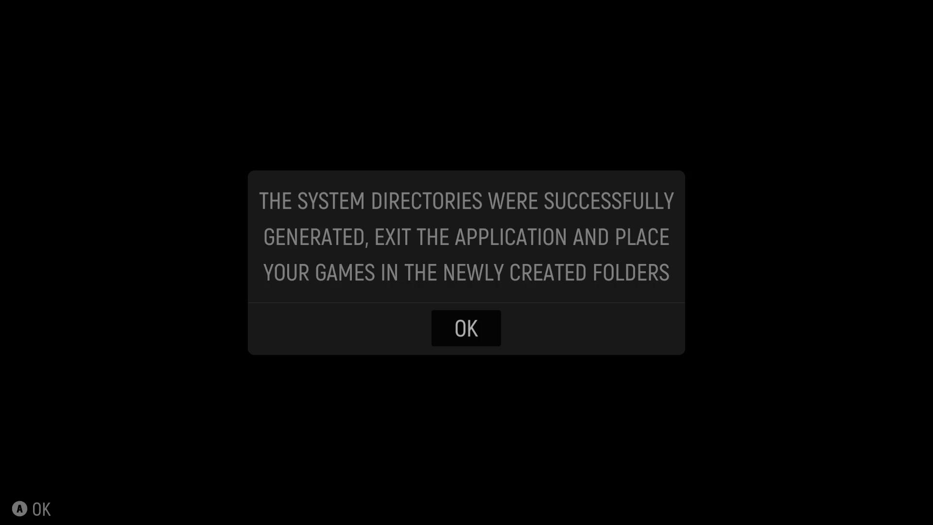
key(Return)
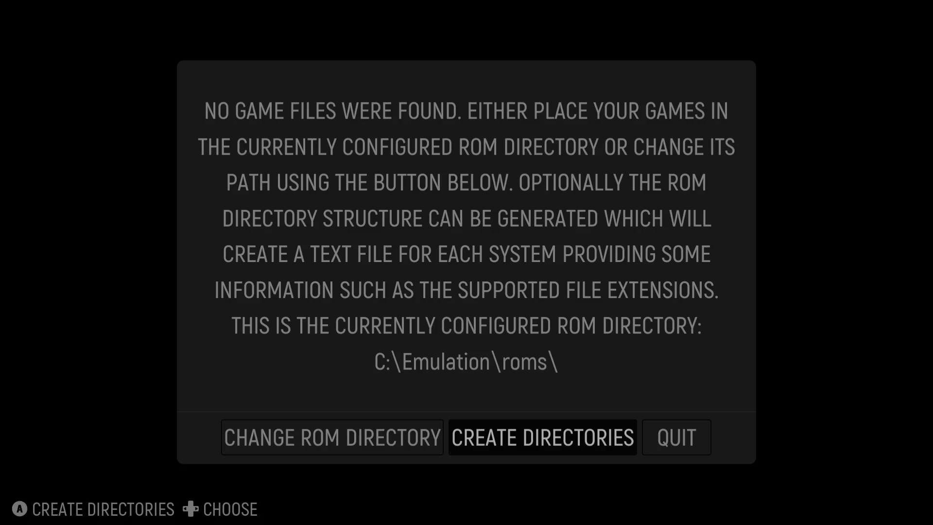
key(Right)
key(Return)
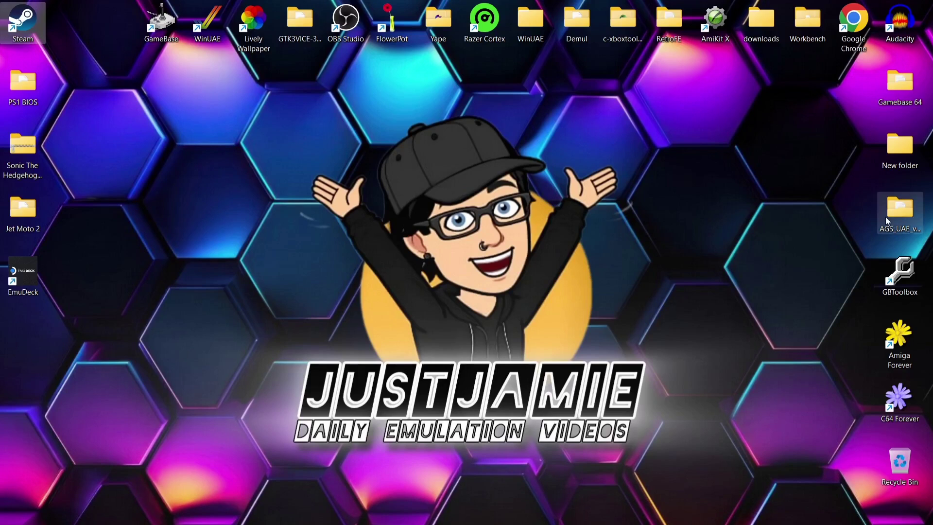
Browse File Explorer to C:\Emulation\roms and restore the window to a smaller size.
key(super+e)
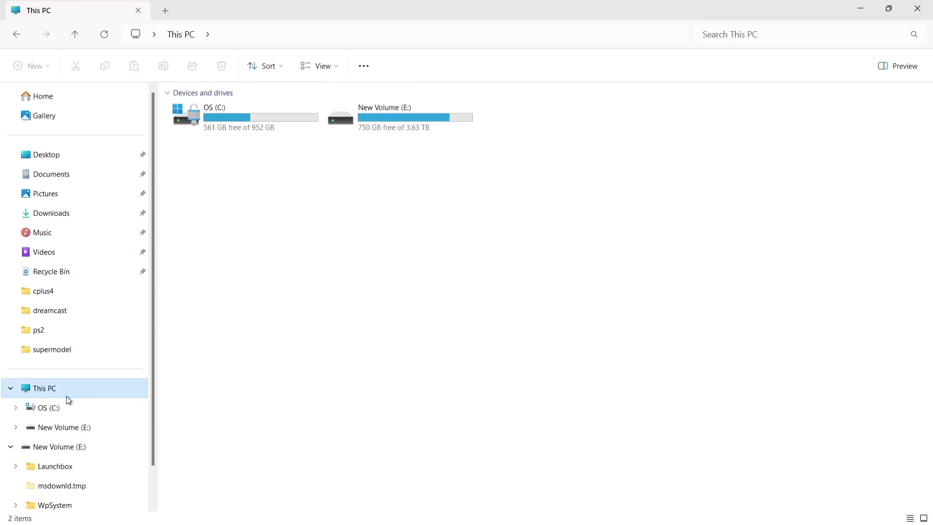
double_click(269, 117)
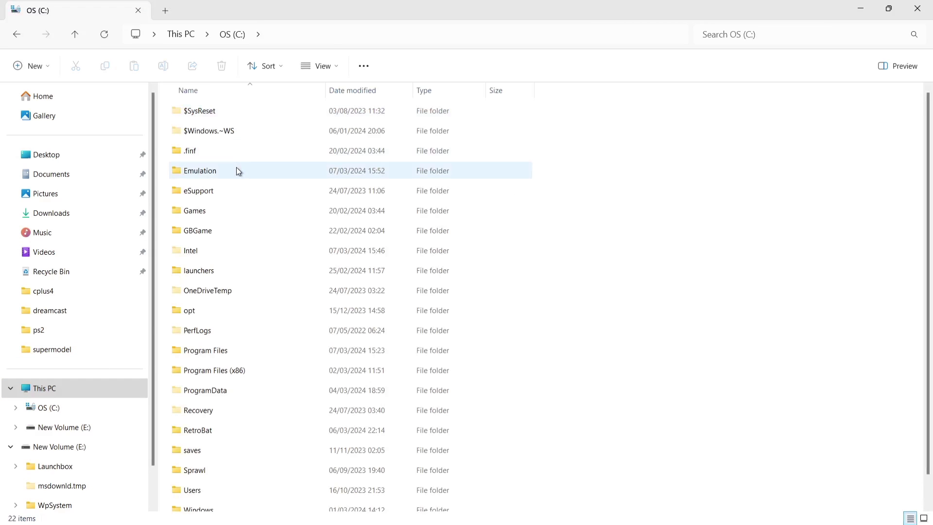
double_click(236, 168)
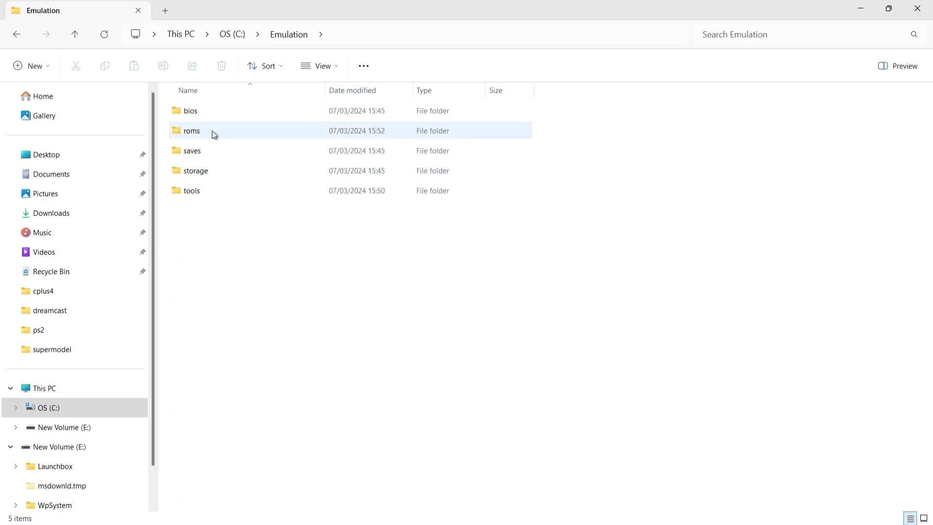
double_click(335, 134)
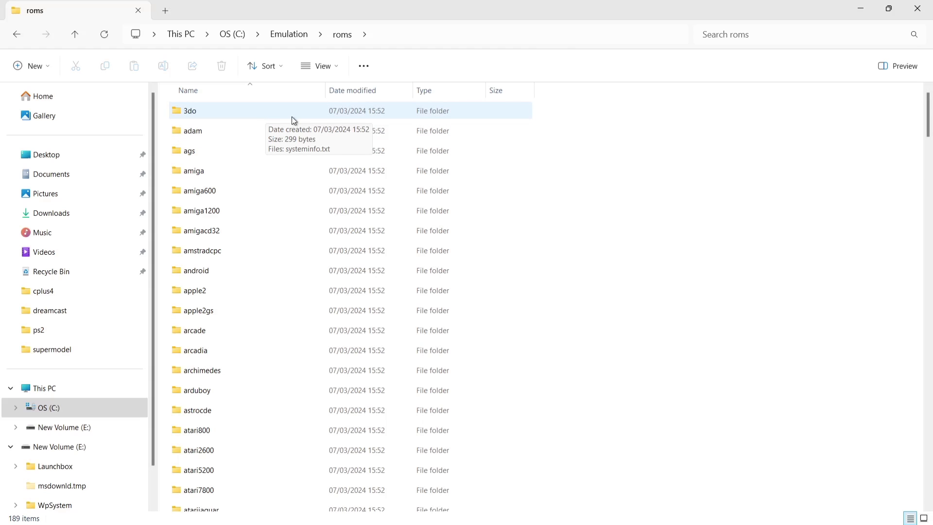
drag(931, 140, 930, 118)
Move the Sonic game zip from the desktop into roms\megadrive.
key(super+Down)
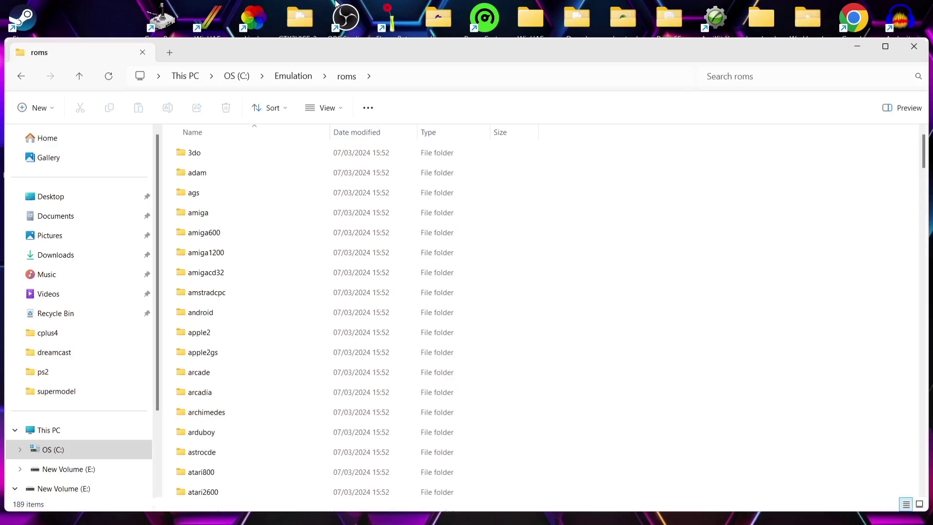
drag(928, 155, 931, 295)
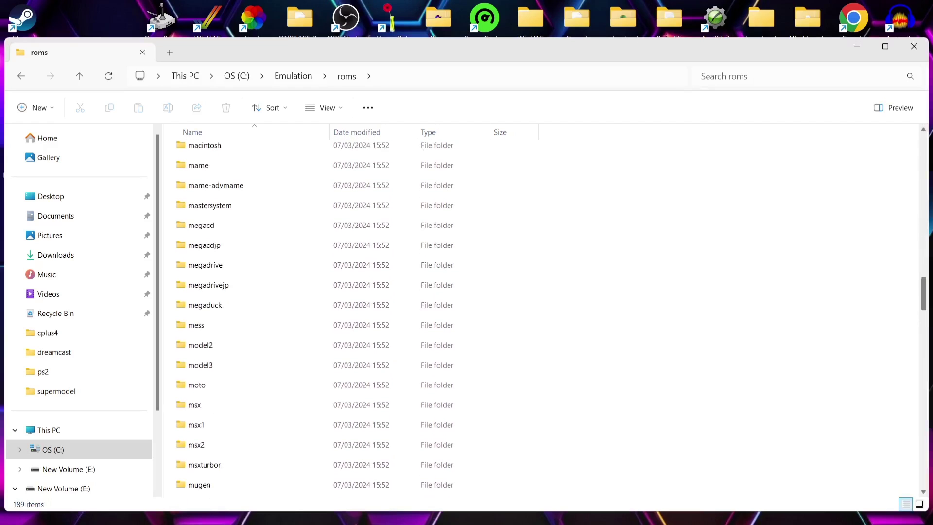
double_click(265, 268)
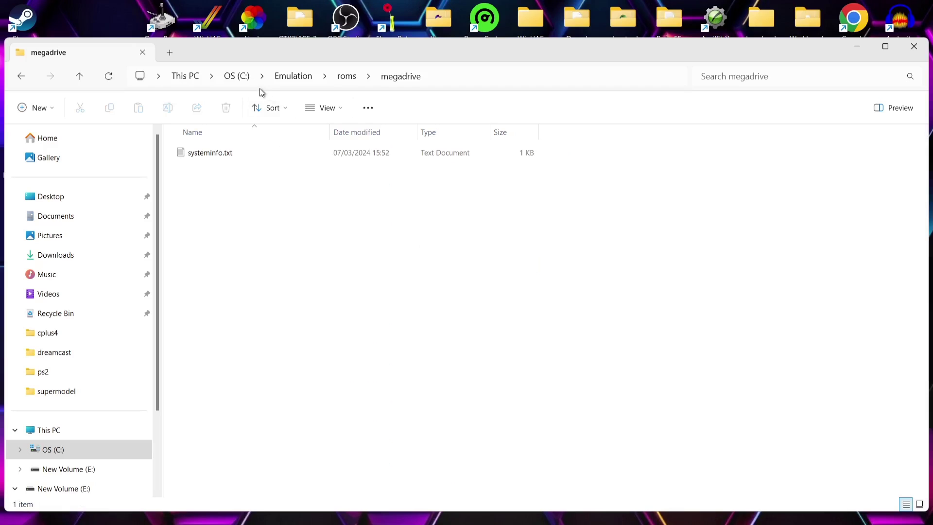
drag(264, 51, 467, 64)
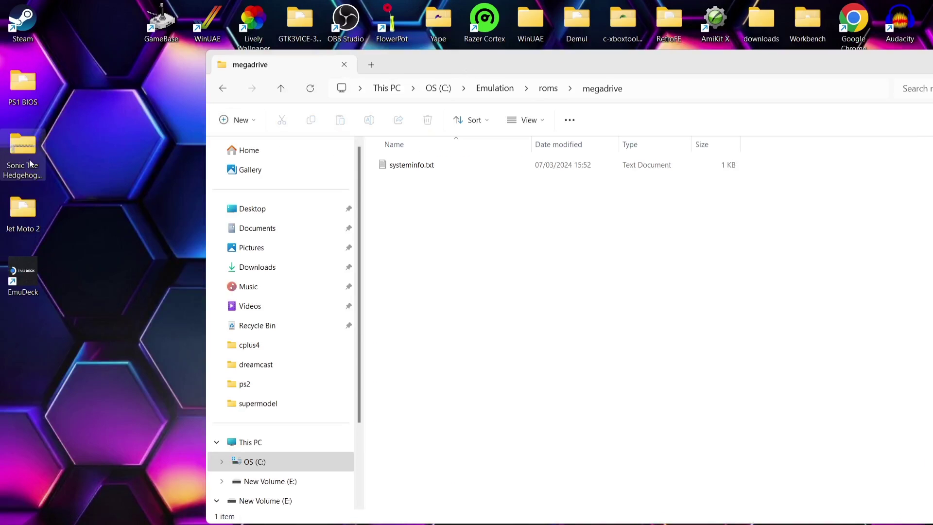
drag(26, 152, 420, 266)
Move the Jet Moto 2 folder from the desktop into roms\psx.
click(223, 86)
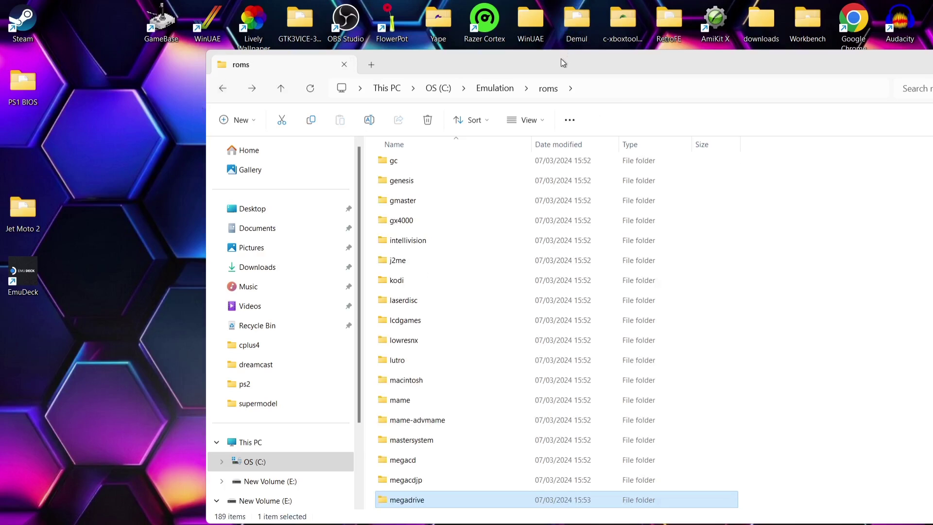
double_click(616, 65)
drag(930, 256, 930, 346)
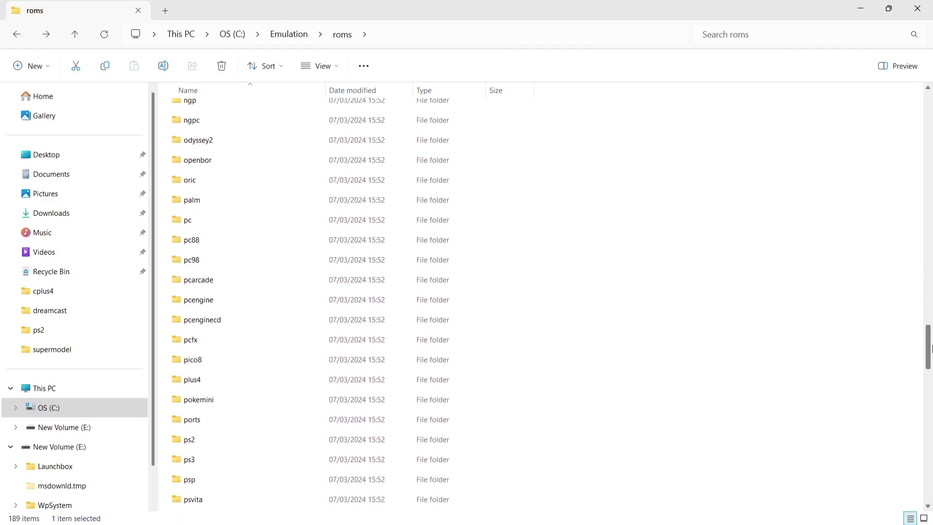
scroll(544, 305, down, 2)
double_click(342, 408)
key(super+Down)
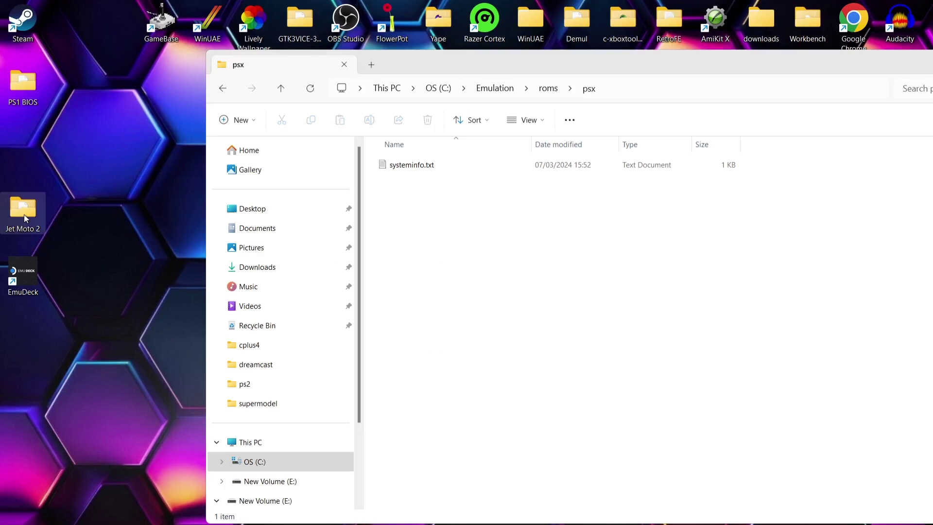
drag(25, 214, 406, 226)
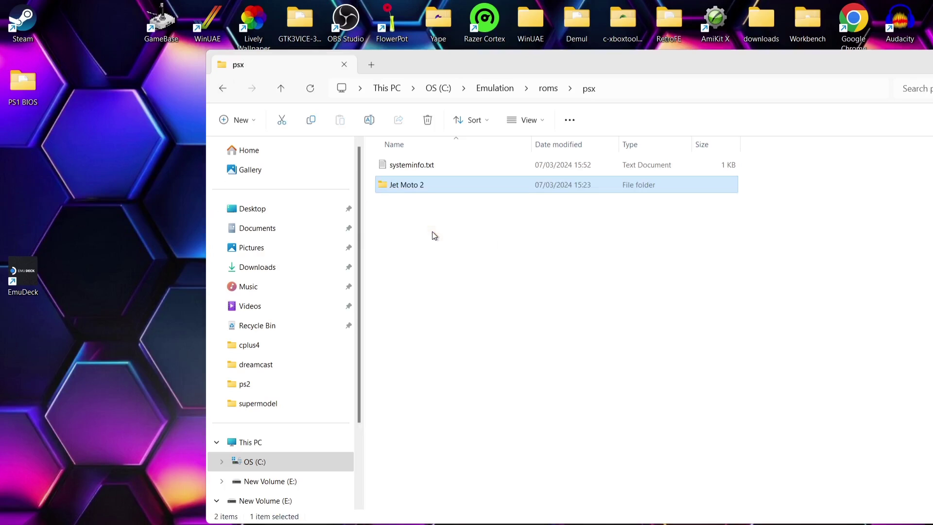
Open the C:\Emulation\bios folder in a restored window.
click(223, 89)
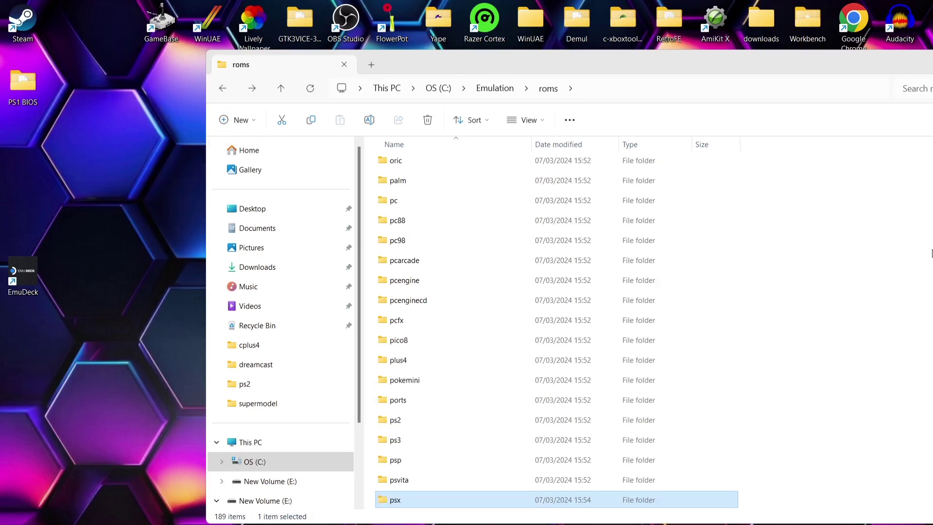
double_click(889, 63)
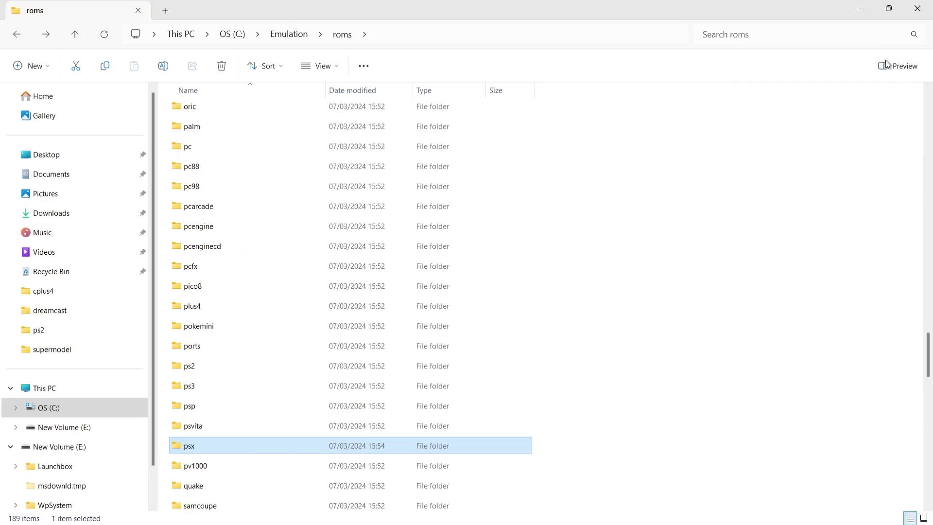
click(16, 34)
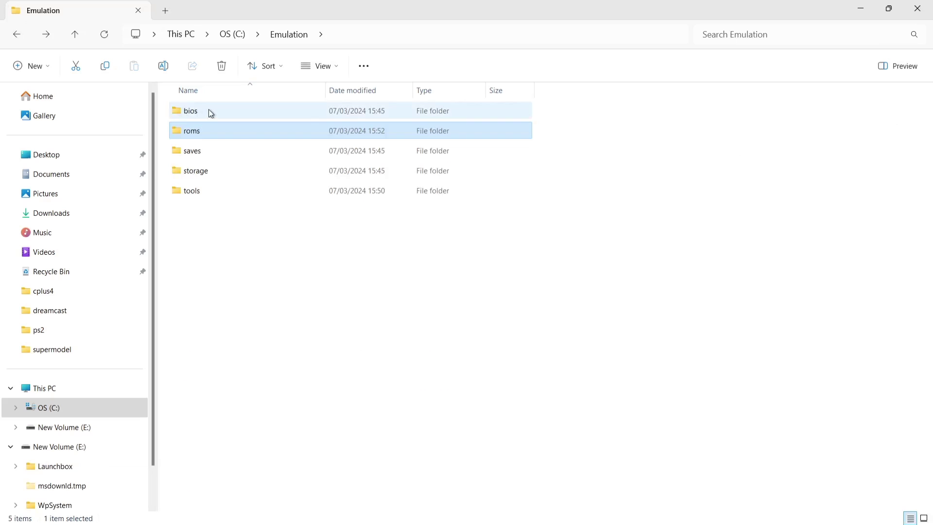
double_click(208, 109)
double_click(411, 3)
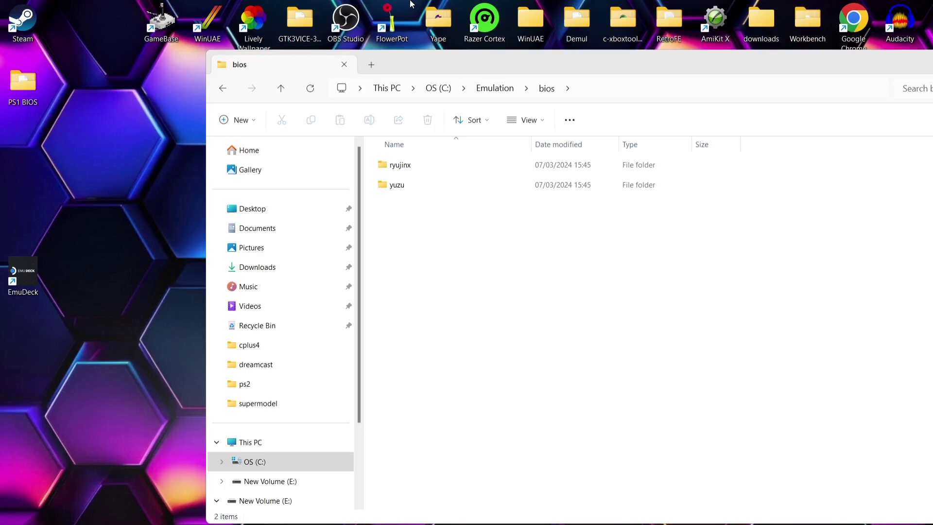
Move all 15 BIOS files from the desktop PS1 BIOS folder into Emulation\bios.
double_click(18, 87)
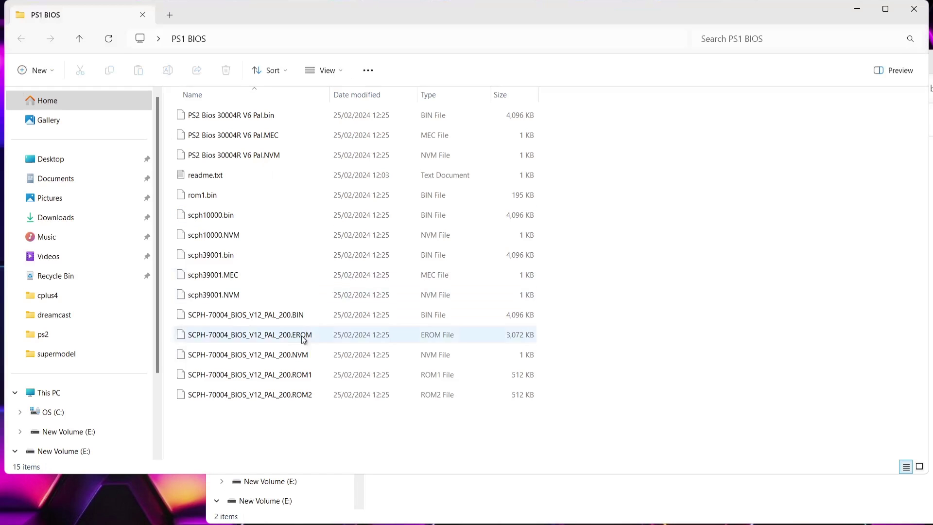
key(ctrl+a)
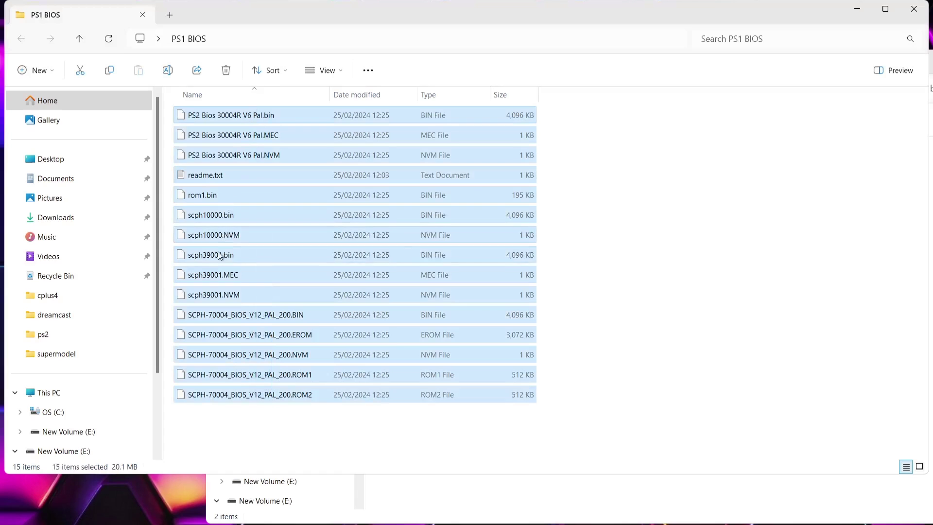
drag(217, 274, 521, 491)
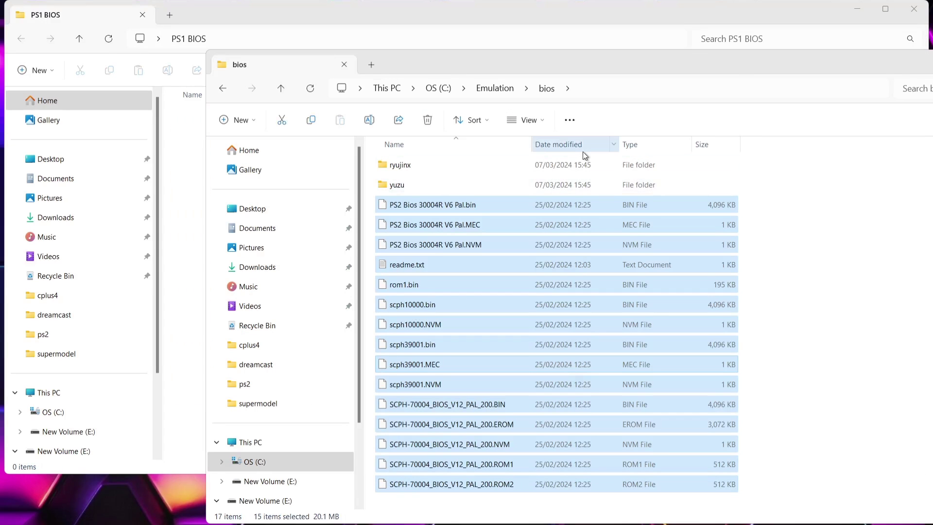
click(433, 187)
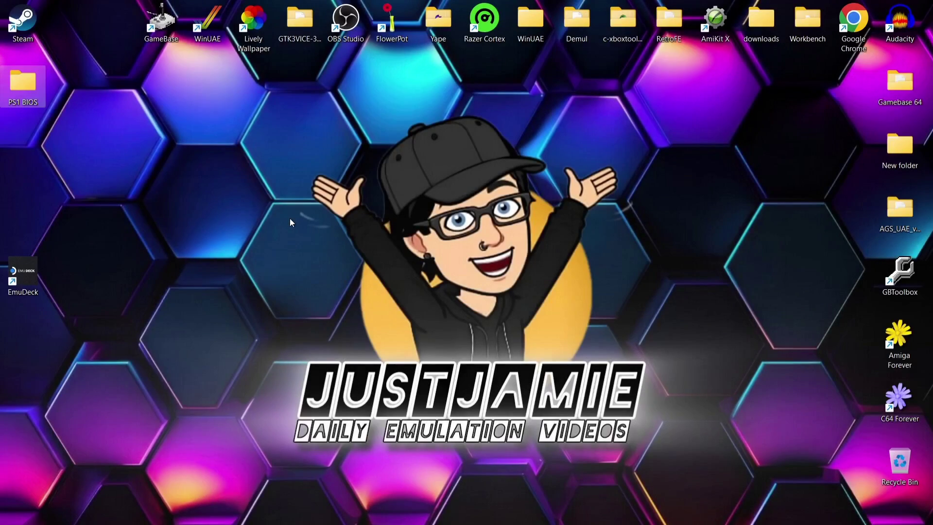
Launch EmulationStation Desktop Edition from the Steam library.
click(583, 511)
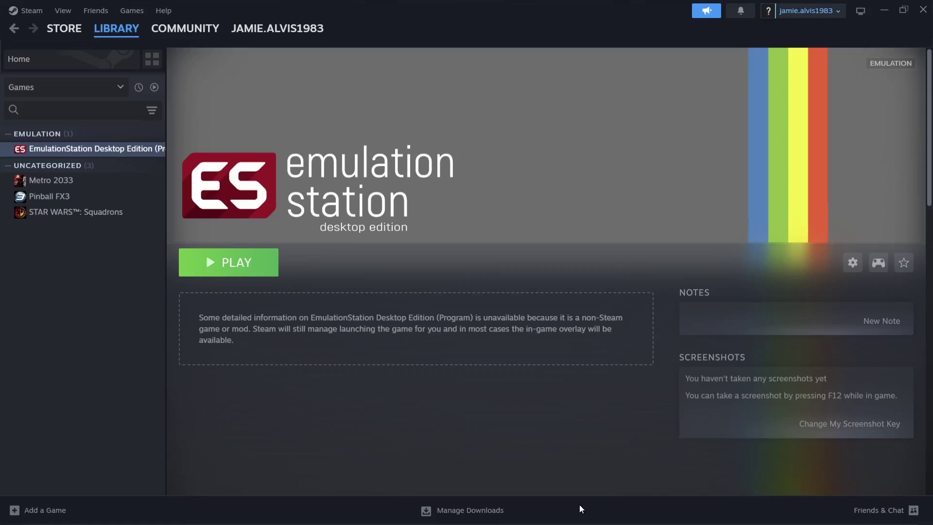
click(249, 267)
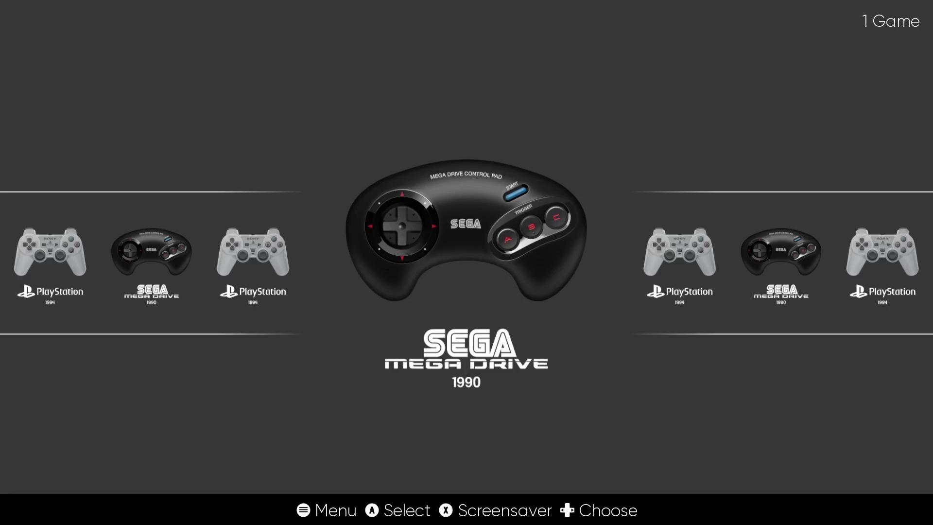
Check the Mega Drive and PlayStation game lists, then open the main menu on Sega Mega Drive.
key(Return)
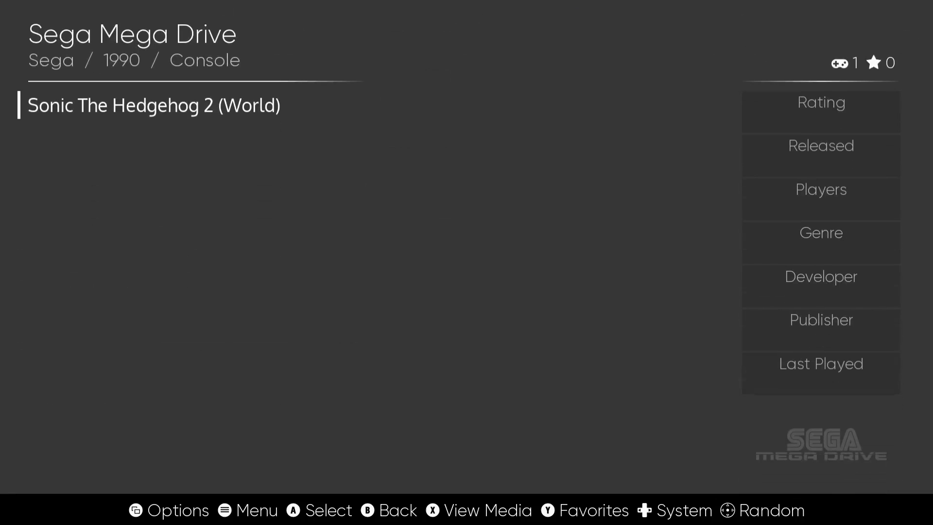
key(Escape)
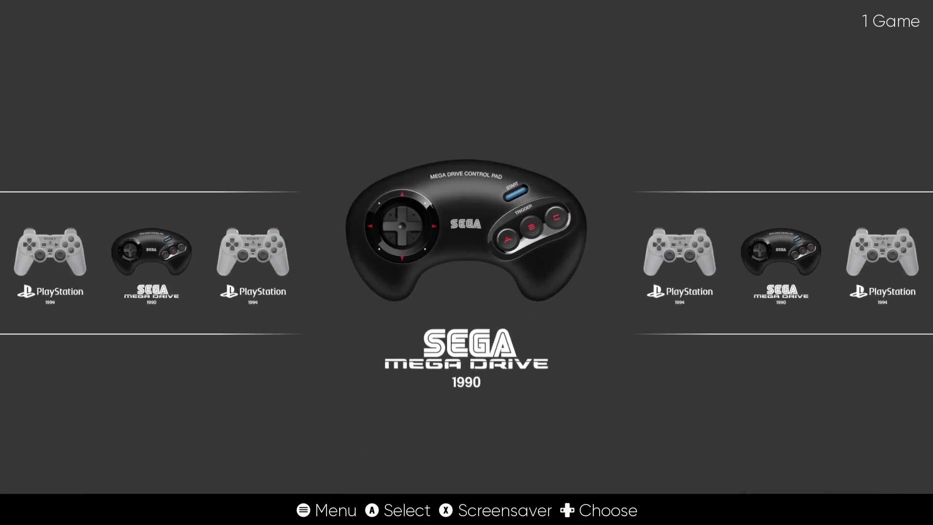
key(Right)
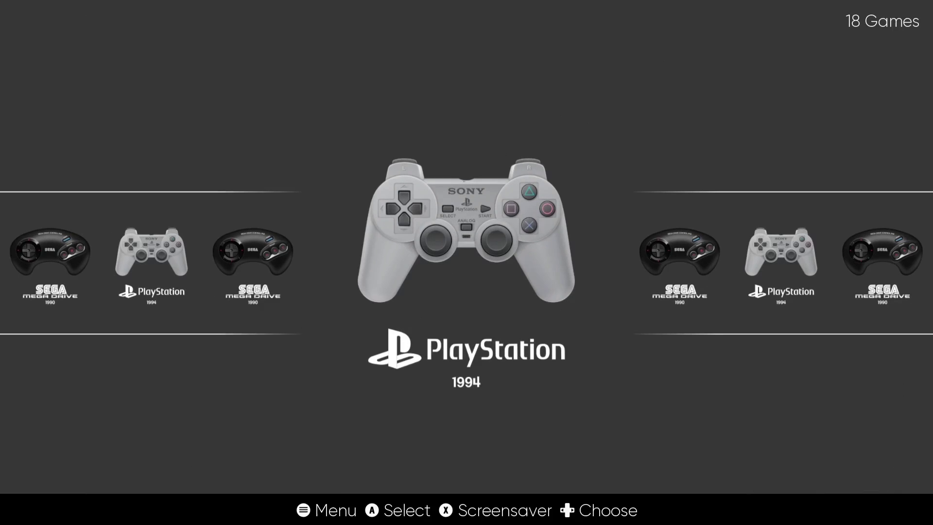
key(Return)
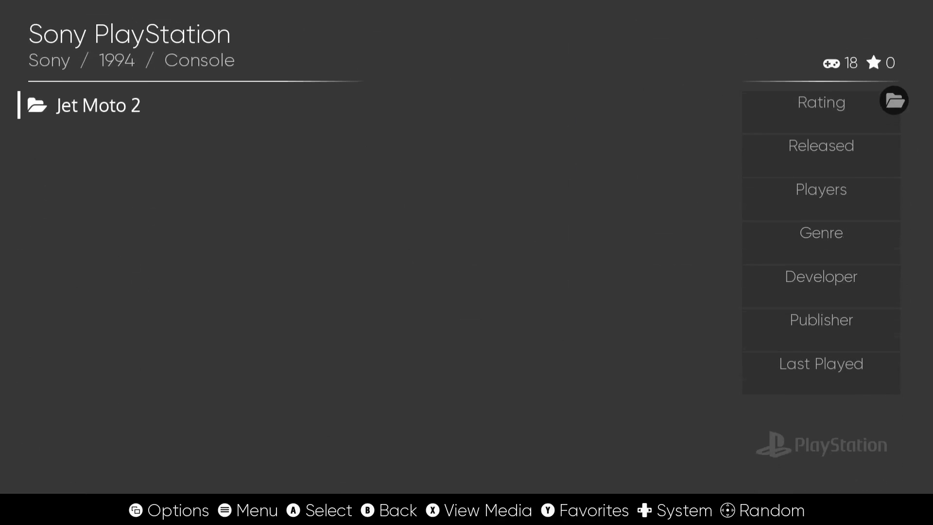
key(Escape)
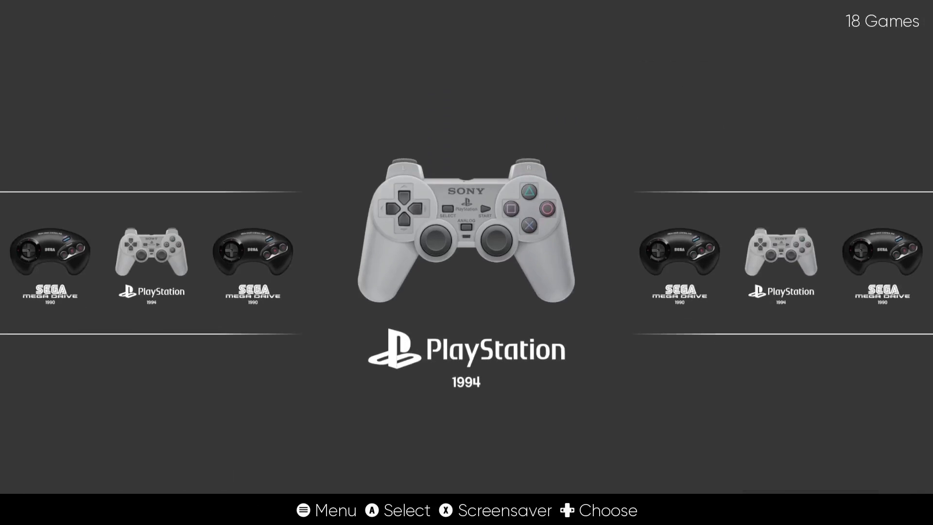
key(Left)
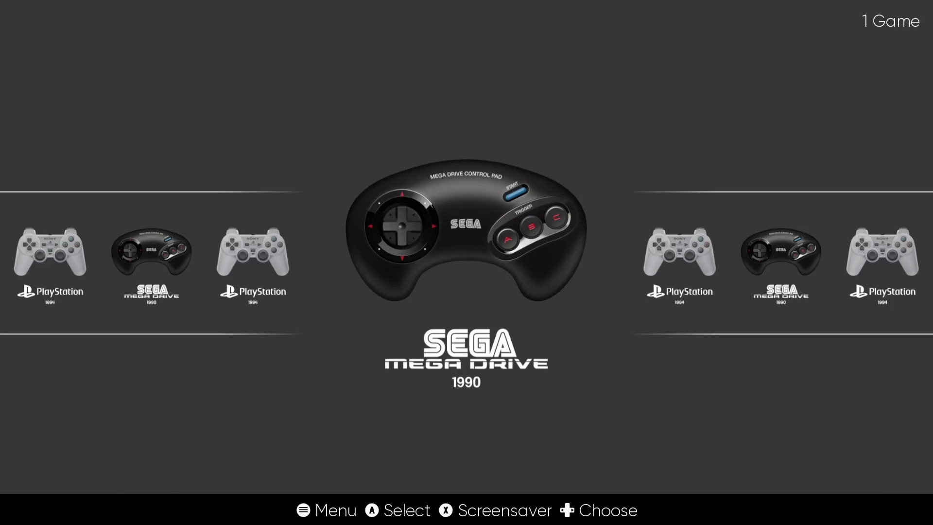
key(Escape)
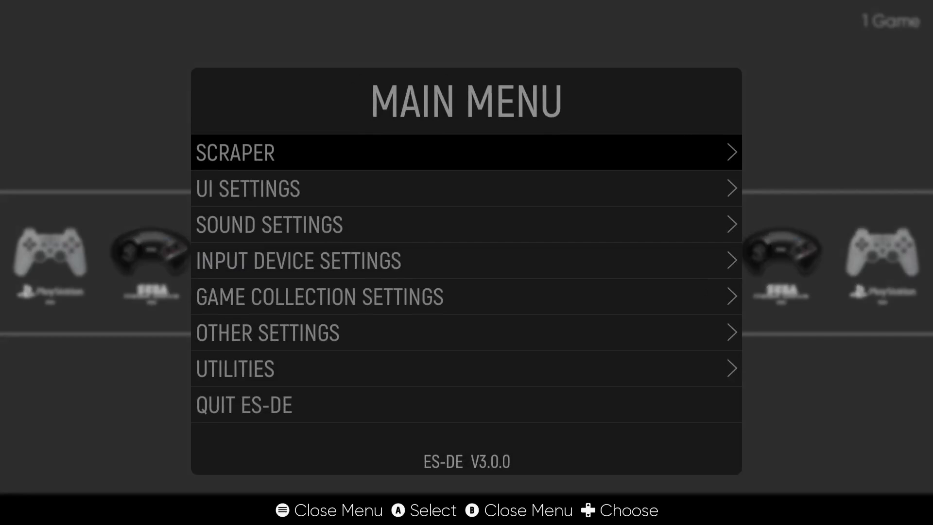
Open UI Settings > Theme Downloader and proceed to download the themes list.
key(Down)
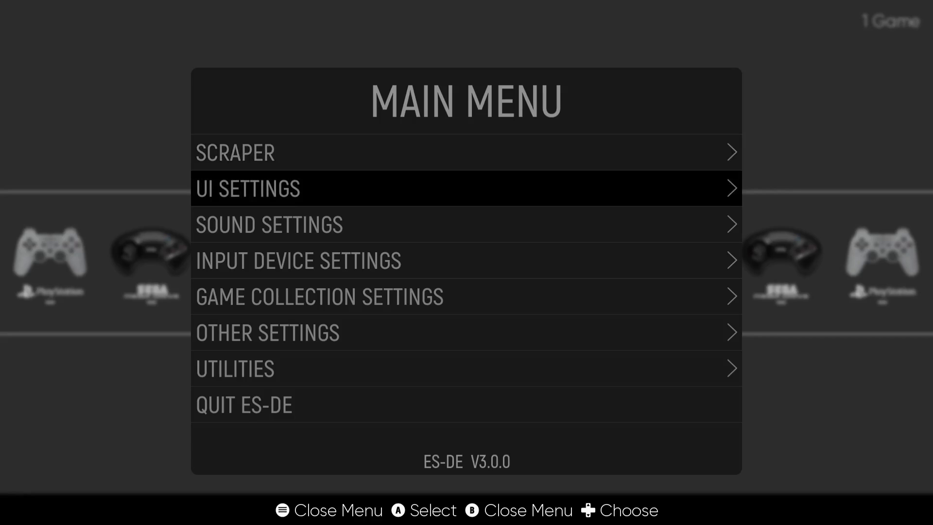
key(Return)
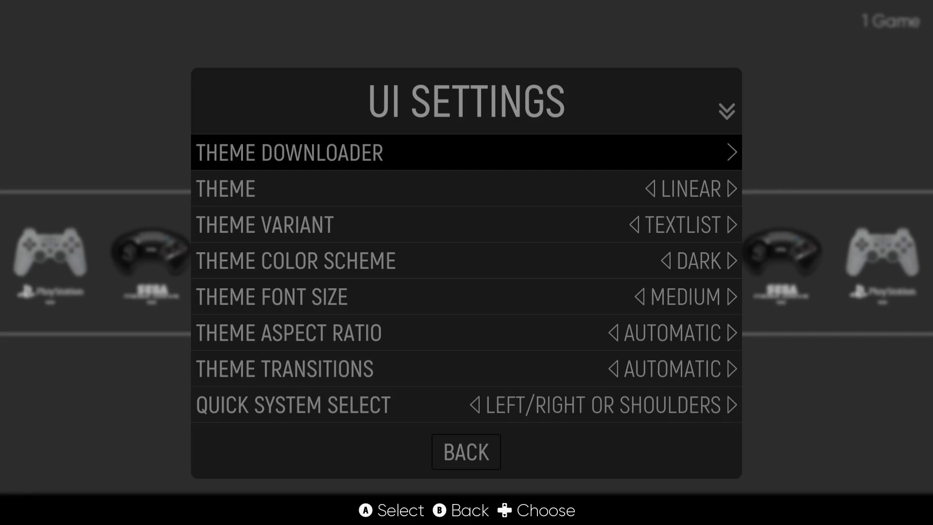
key(Return)
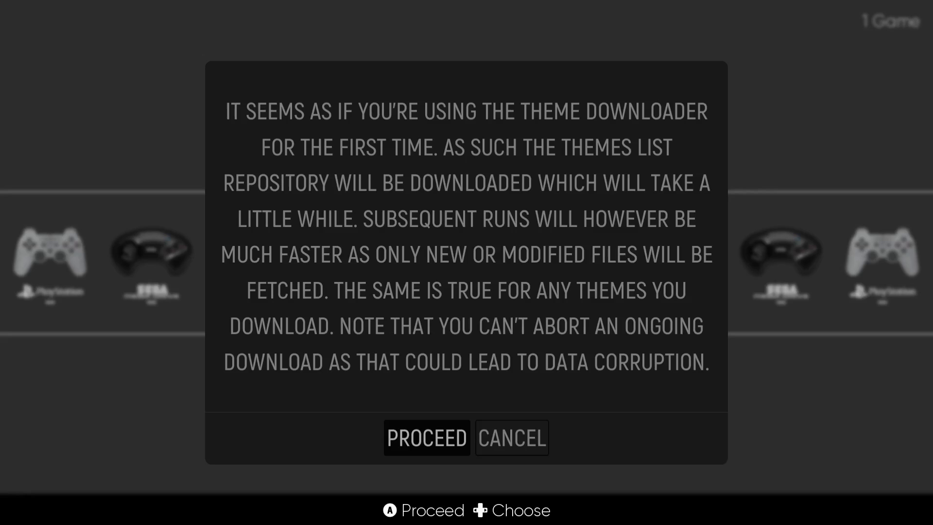
key(Return)
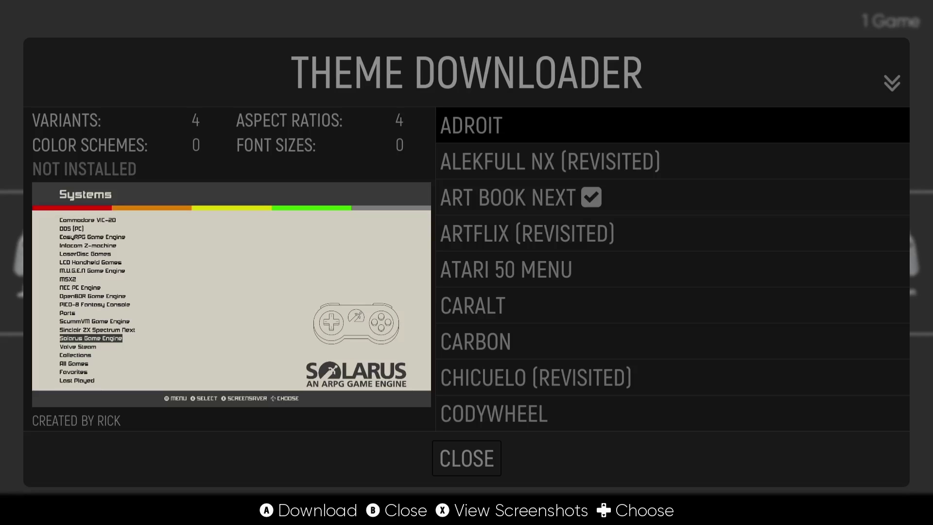
Download and install the SHOWCASE theme, then close the Theme Downloader.
key(Down)
key(Down)
key(Down)
key(Down)
key(Down)
key(Down)
key(Down)
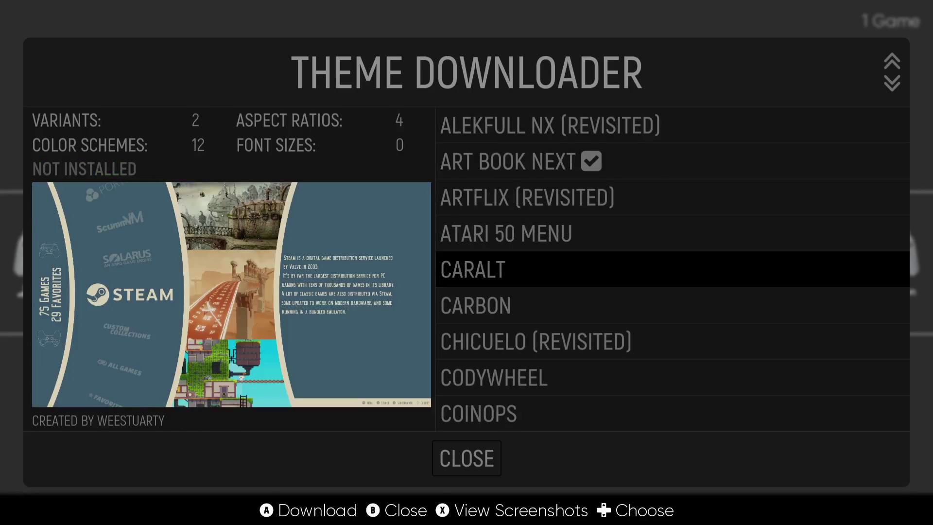
key(Down)
key(Down)
key(Down)
key(Down)
key(Down)
key(Down)
key(Down)
key(Down)
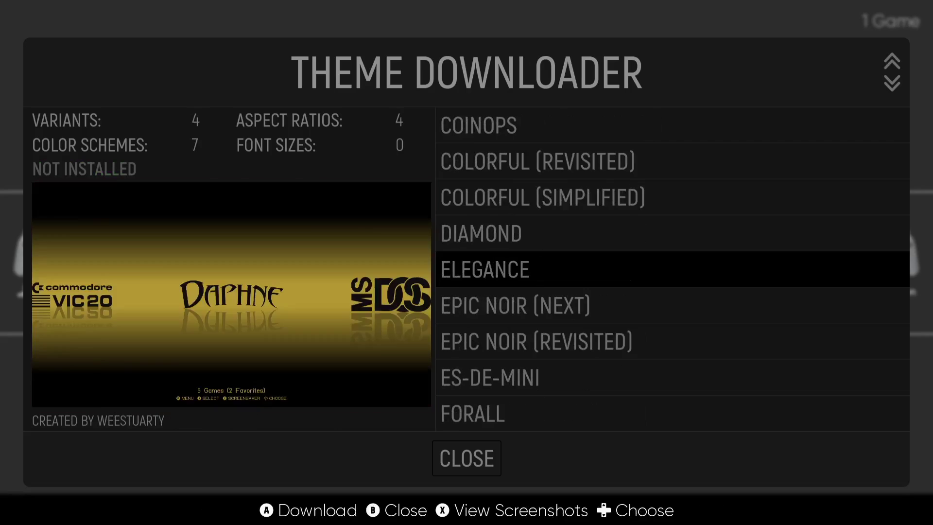
key(Down)
key(Down)
key(Down)
key(Down)
key(Down)
key(Down)
key(Down)
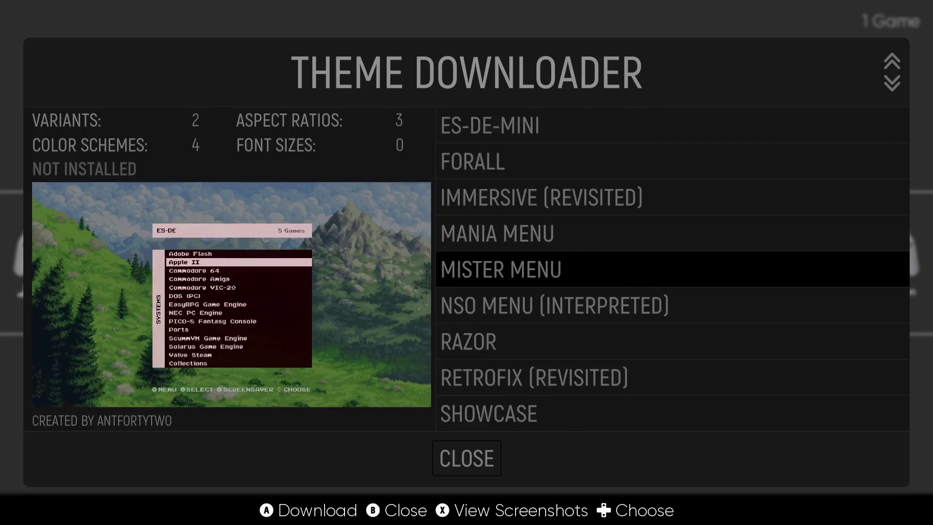
key(Down)
key(Down)
key(Down)
key(Down)
key(Down)
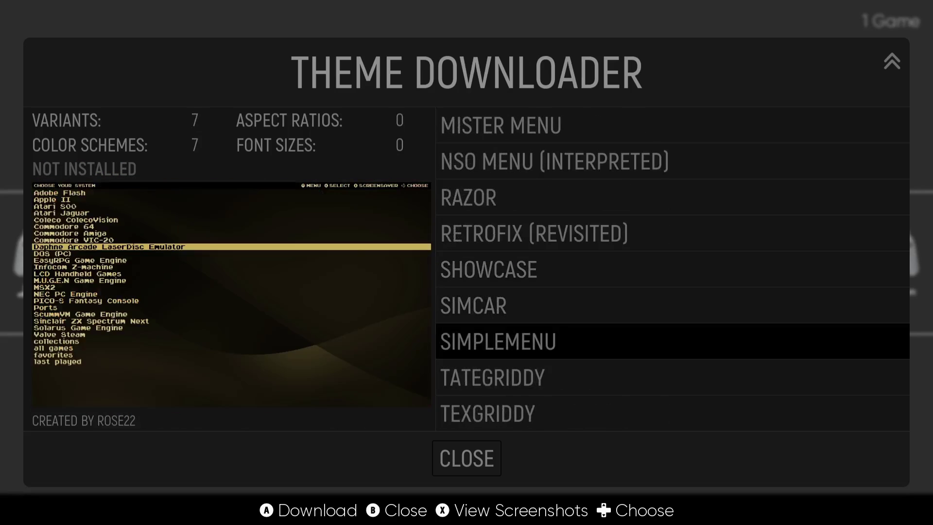
key(Down)
key(Down)
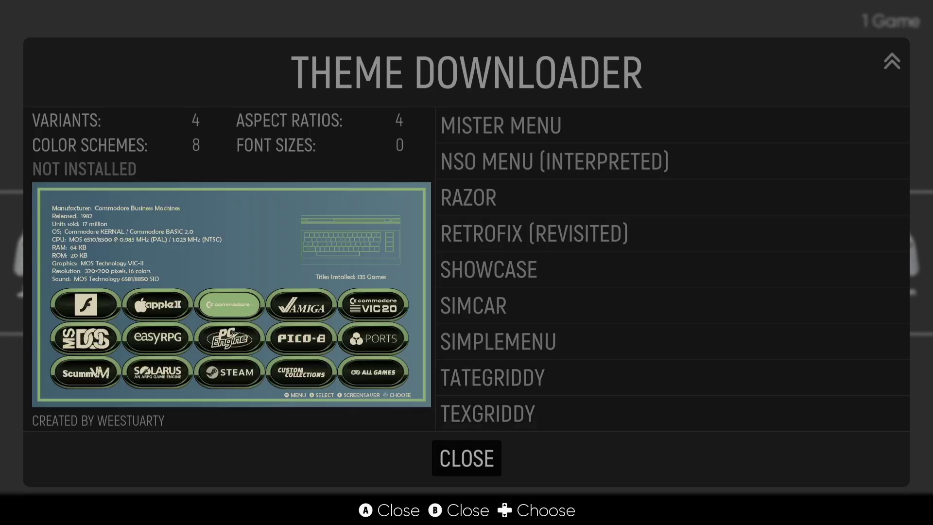
key(Up)
key(Up)
key(Up)
key(Up)
key(Up)
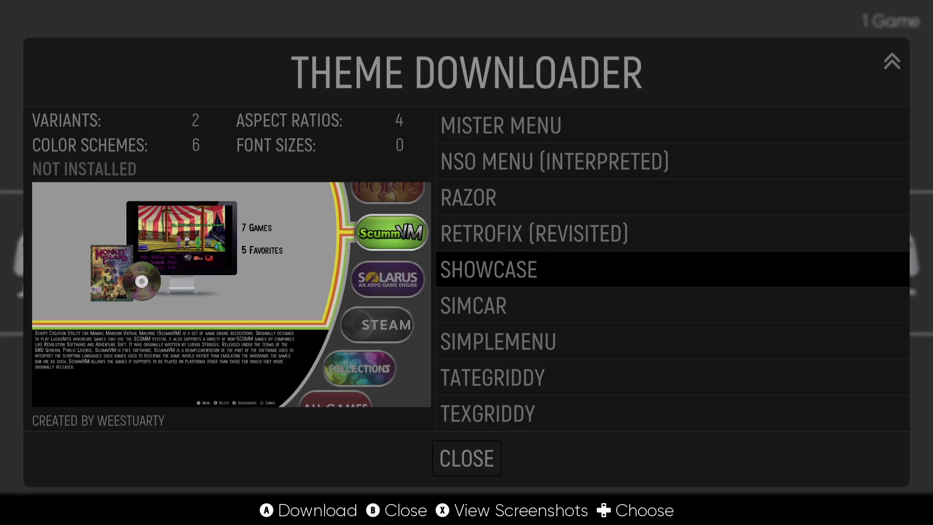
key(Return)
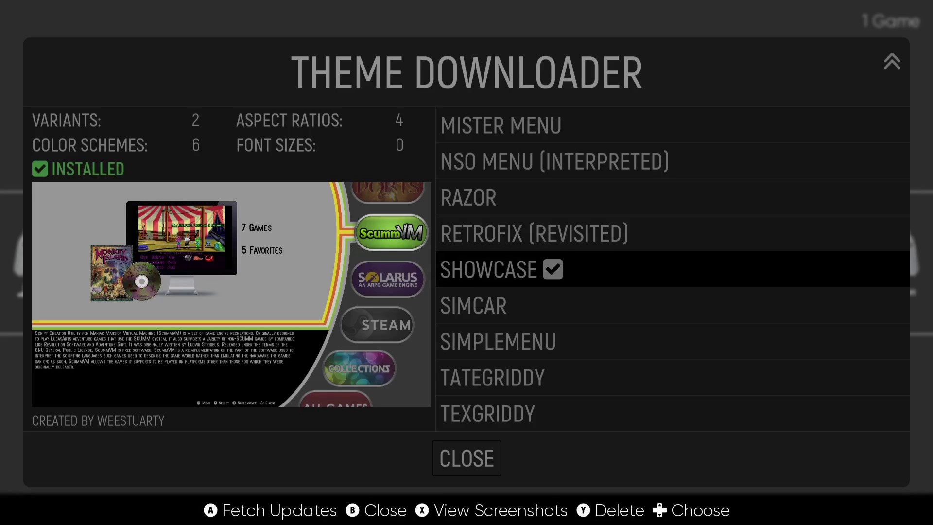
key(BackSpace)
Set the UI theme to SHOWCASE, preview the system carousel, and reopen the main menu.
key(Down)
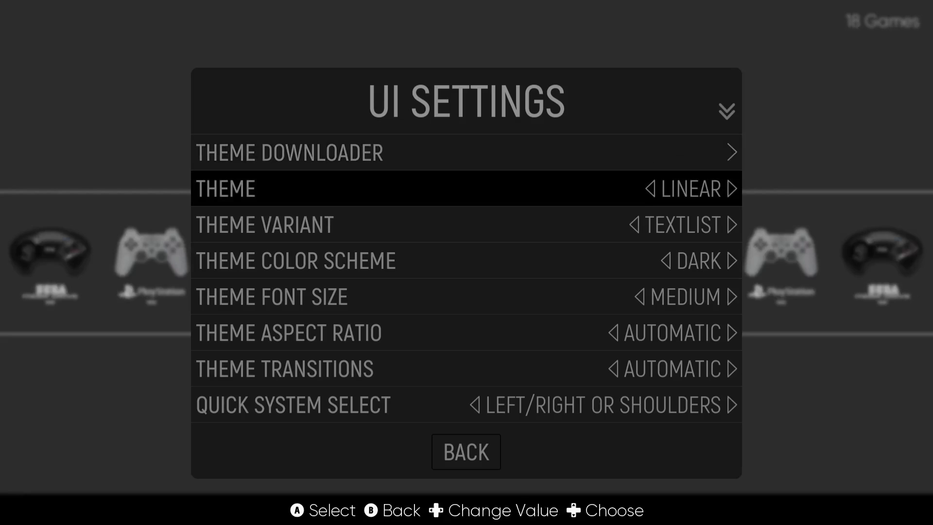
key(Return)
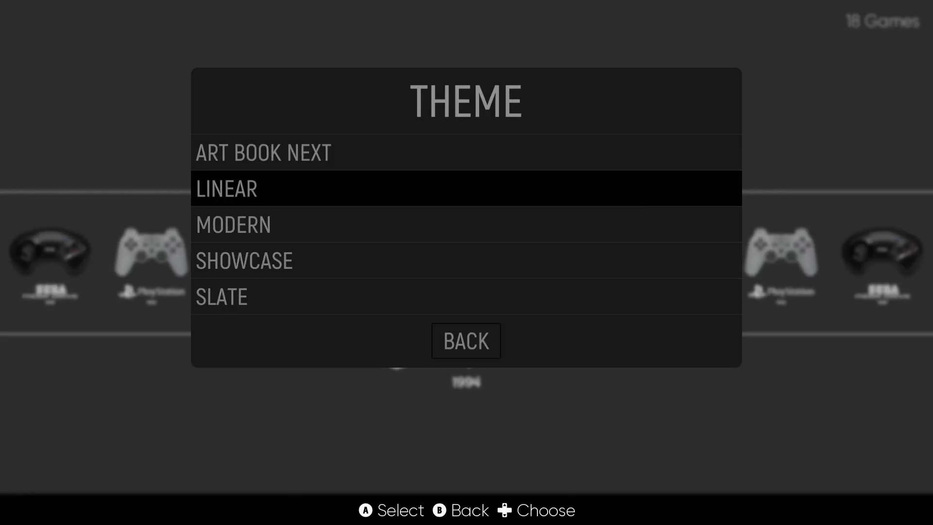
key(Down)
key(Down)
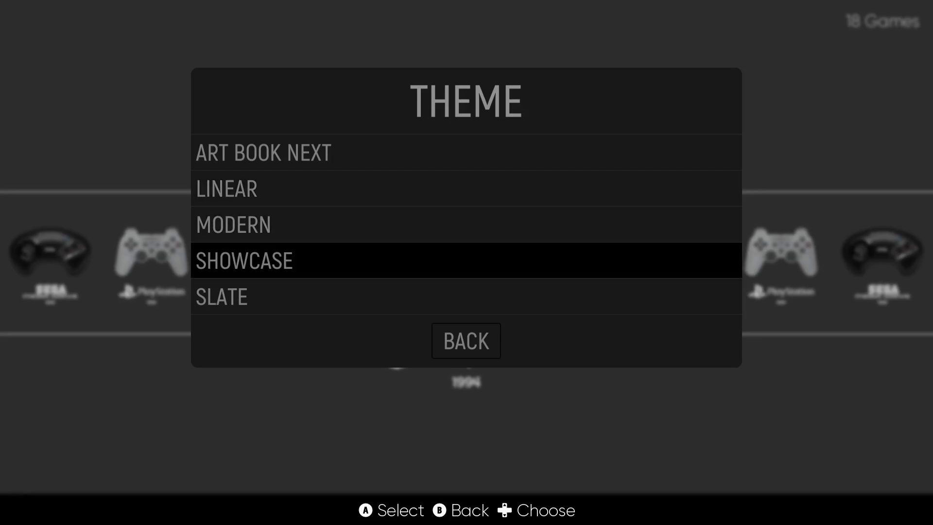
key(Return)
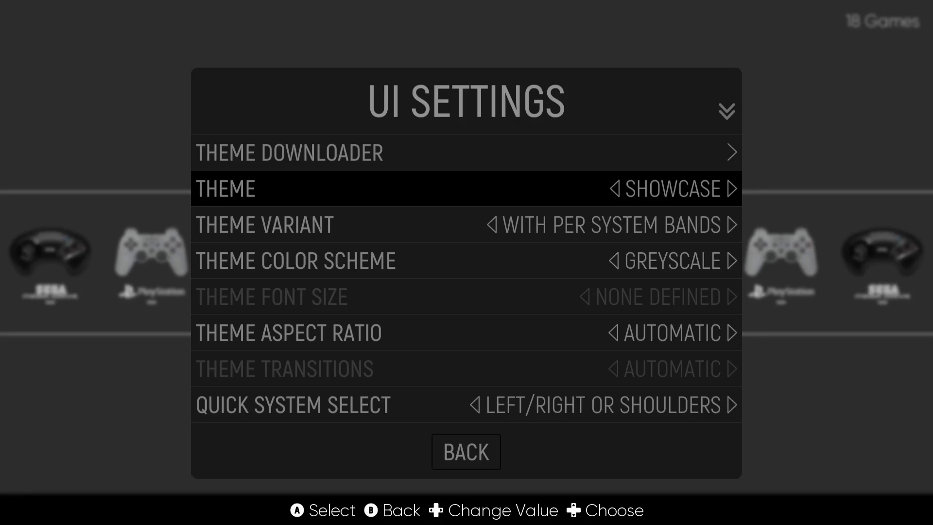
key(BackSpace)
key(BackSpace)
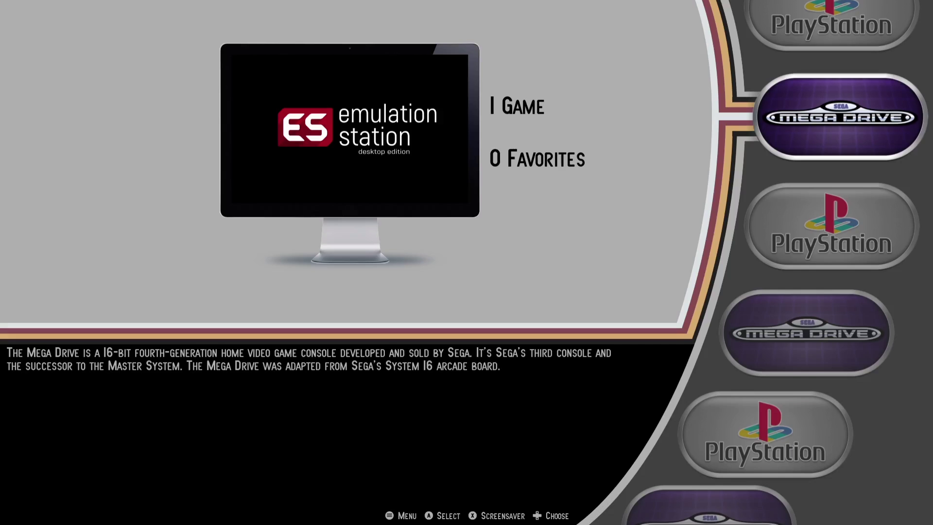
key(Down)
key(Down)
key(Down)
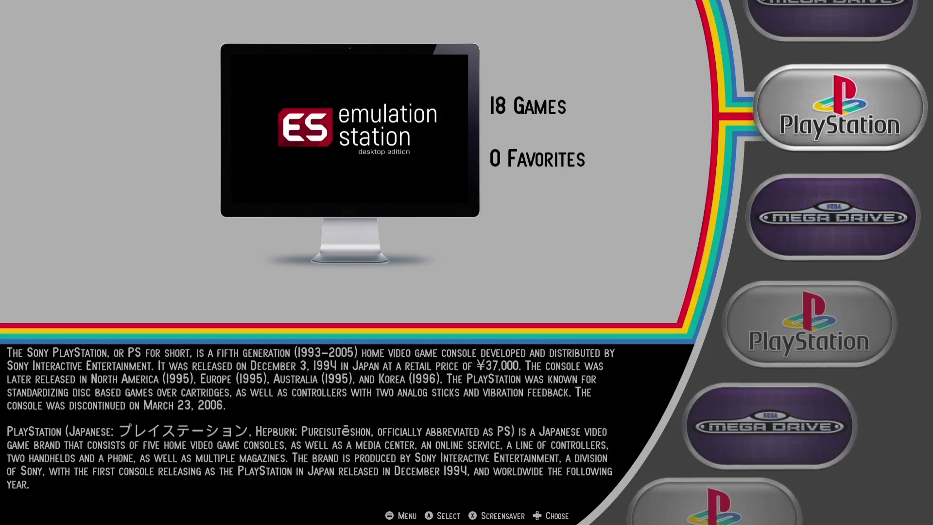
key(Down)
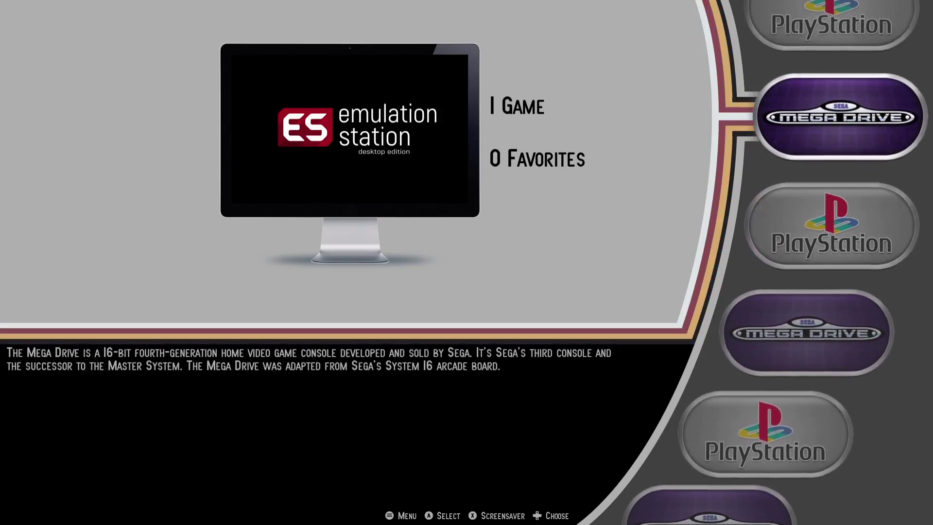
key(Escape)
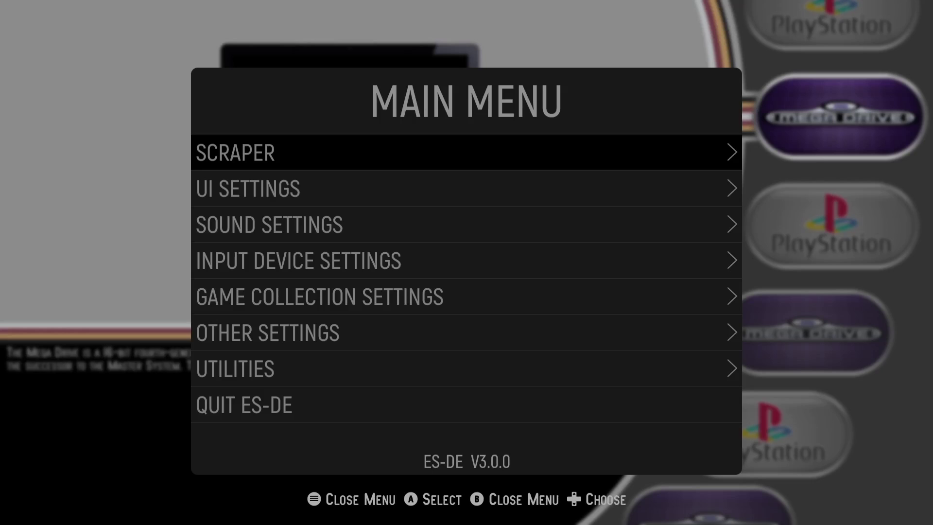
In the Scraper menu, set Scrape These Games to All Games.
key(Return)
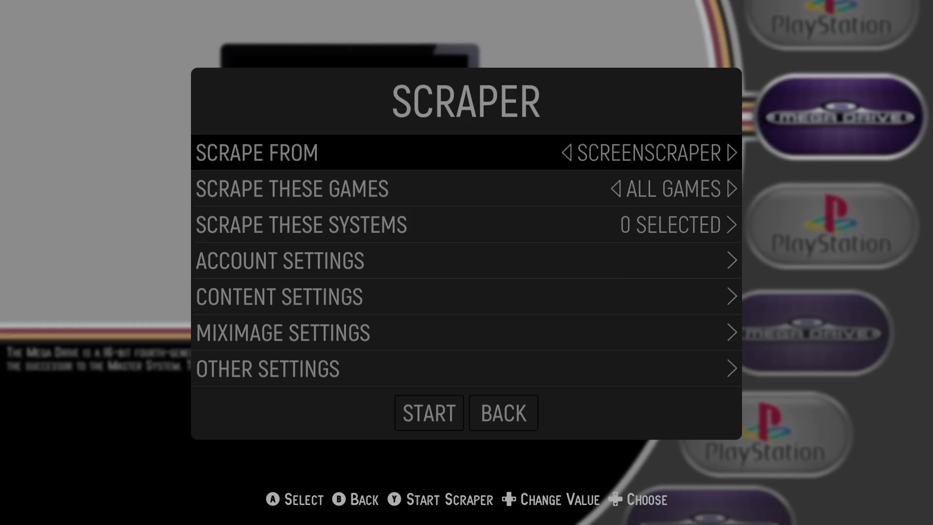
key(Down)
key(Return)
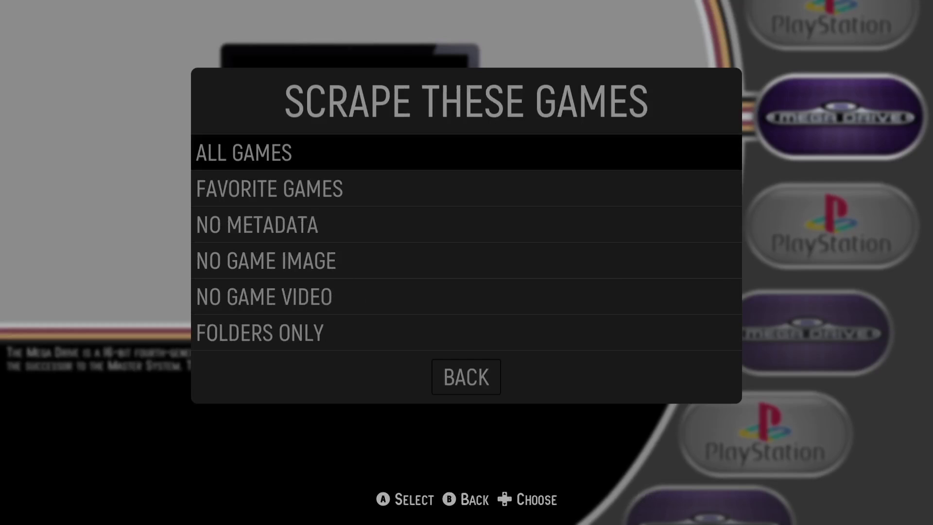
key(Return)
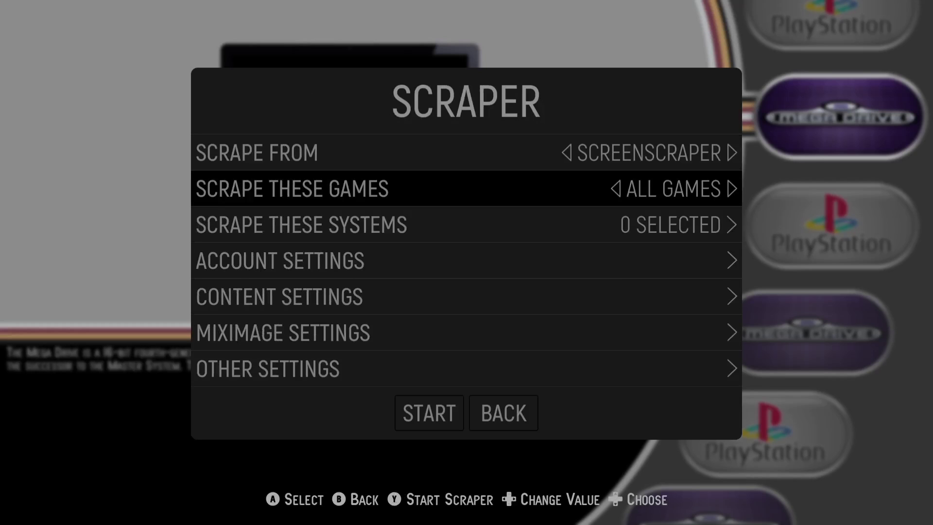
Check Sega Mega Drive and Sony PlayStation under Scrape These Systems, then open Account Settings.
key(Down)
key(Return)
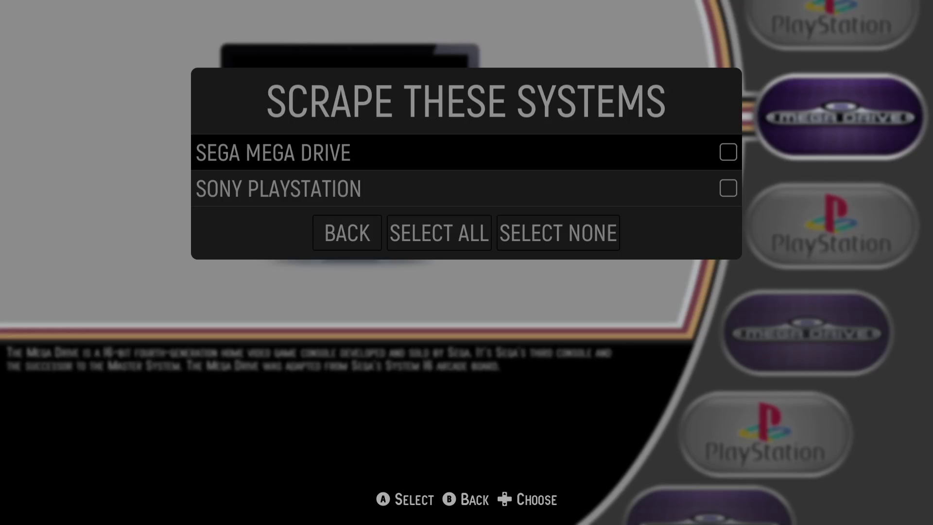
key(Return)
key(Down)
key(Return)
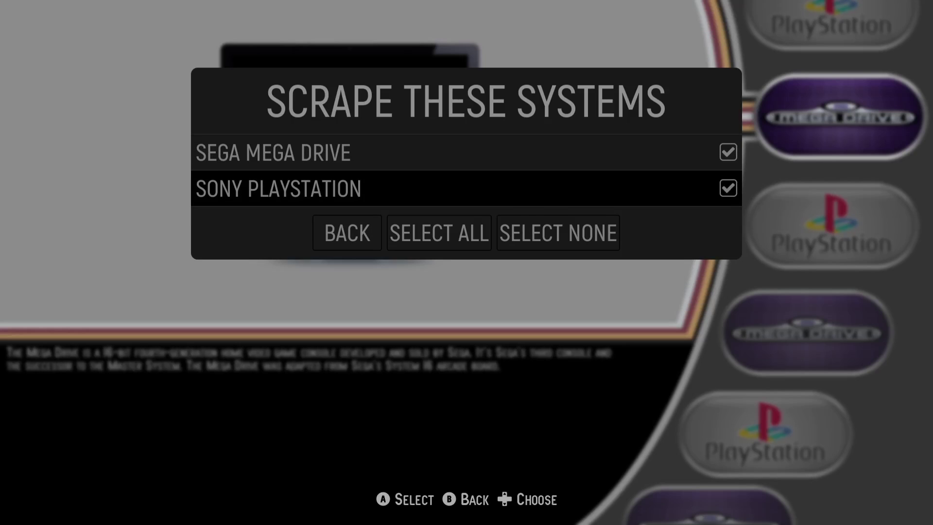
key(Down)
key(Return)
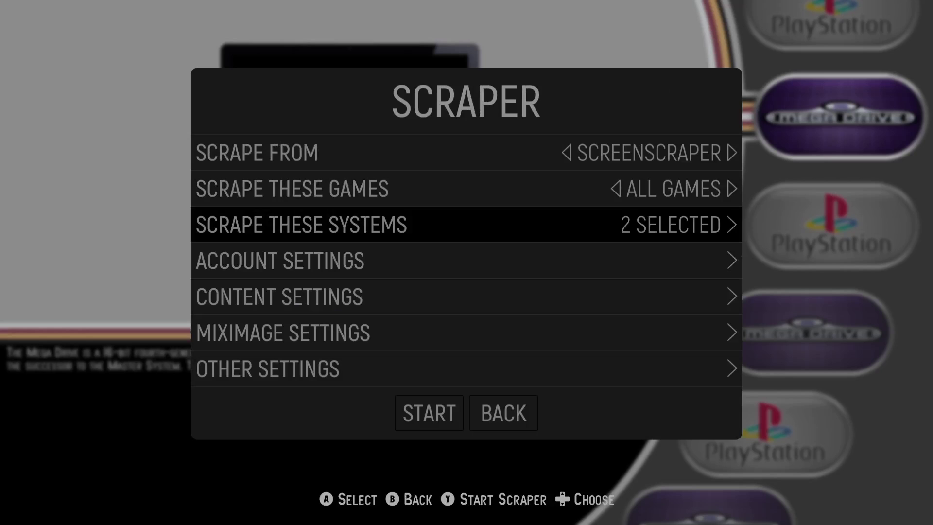
key(Down)
key(Return)
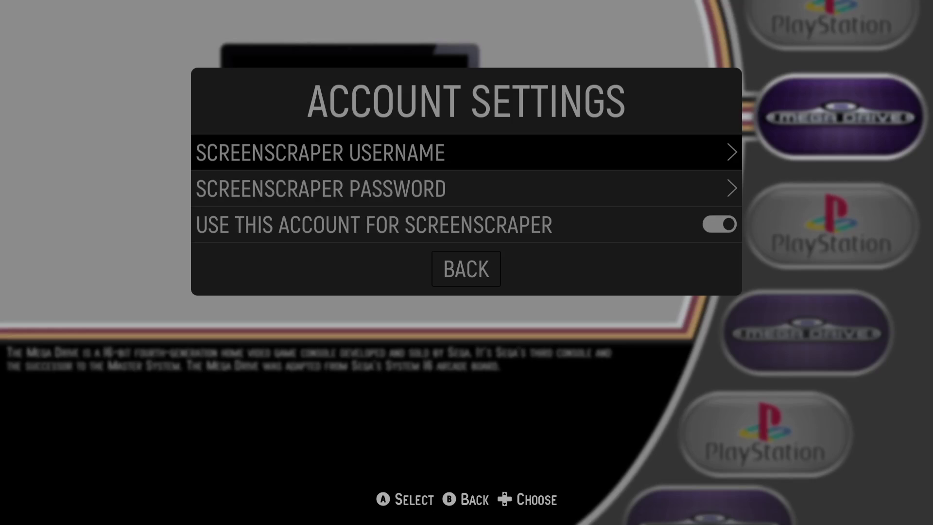
Save the ScreenScraper username and masked password, returning to the scraper settings.
key(Return)
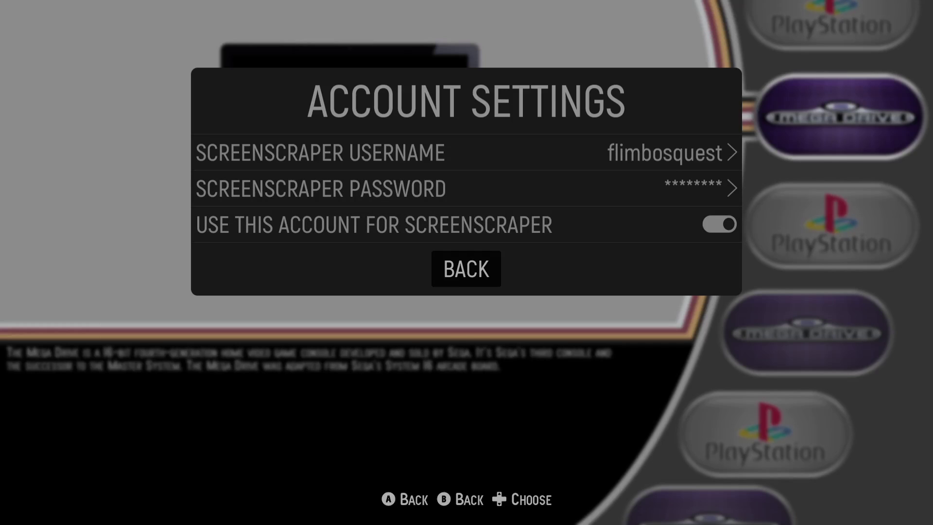
key(Return)
key(Down)
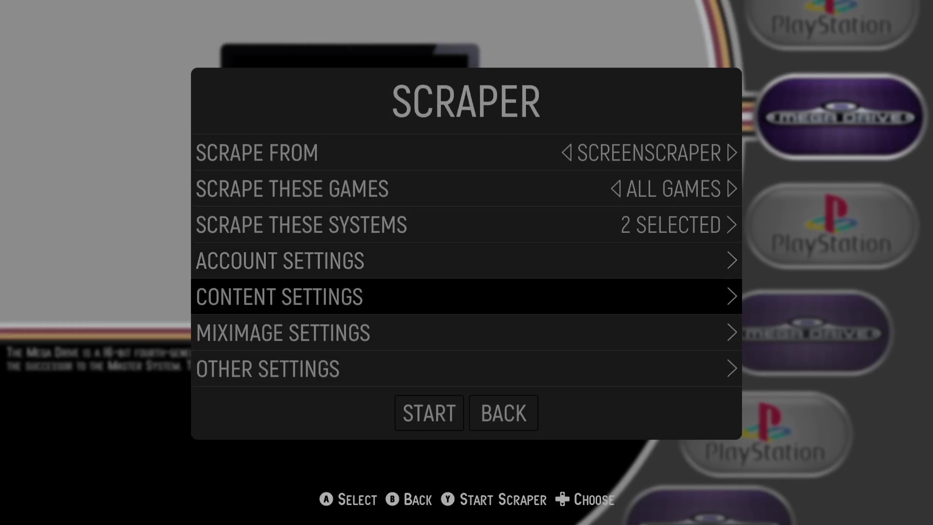
Review the content types down to Game Manuals, leaving every toggle enabled.
key(Return)
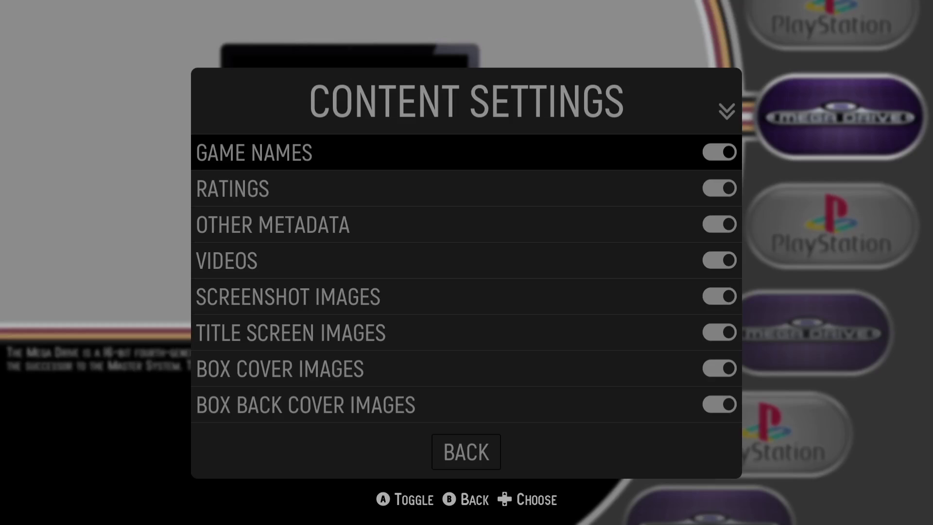
key(Down)
key(Down)
key(Down)
key(Down)
key(Down)
key(Down)
key(Down)
key(Down)
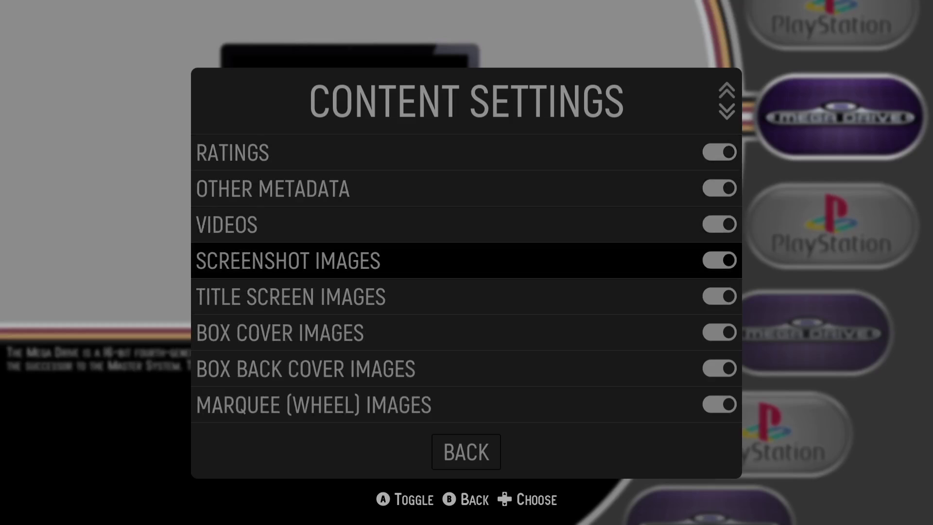
key(Up)
key(Up)
key(Up)
key(Up)
key(Up)
key(Up)
key(Up)
key(Up)
key(Up)
key(Up)
key(Up)
key(Up)
key(Up)
key(Up)
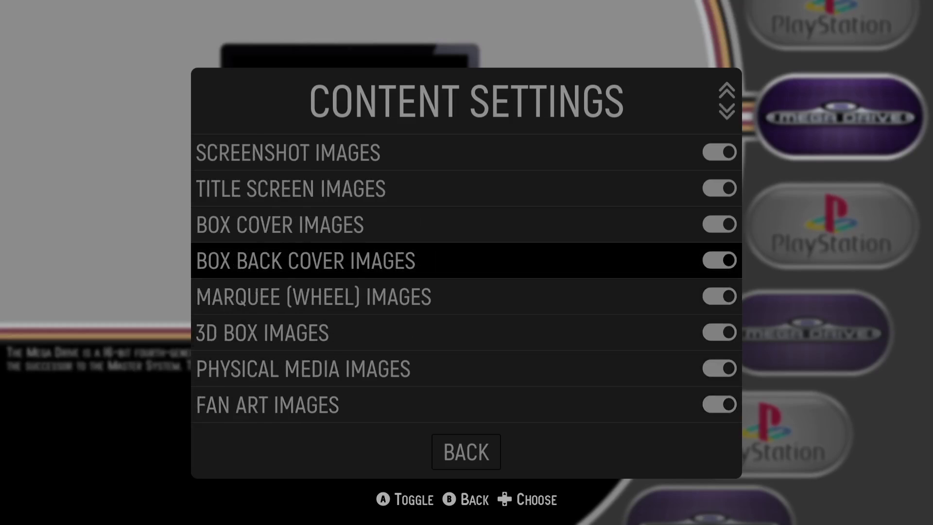
key(Down)
key(Down)
key(Down)
key(Down)
key(Down)
key(Down)
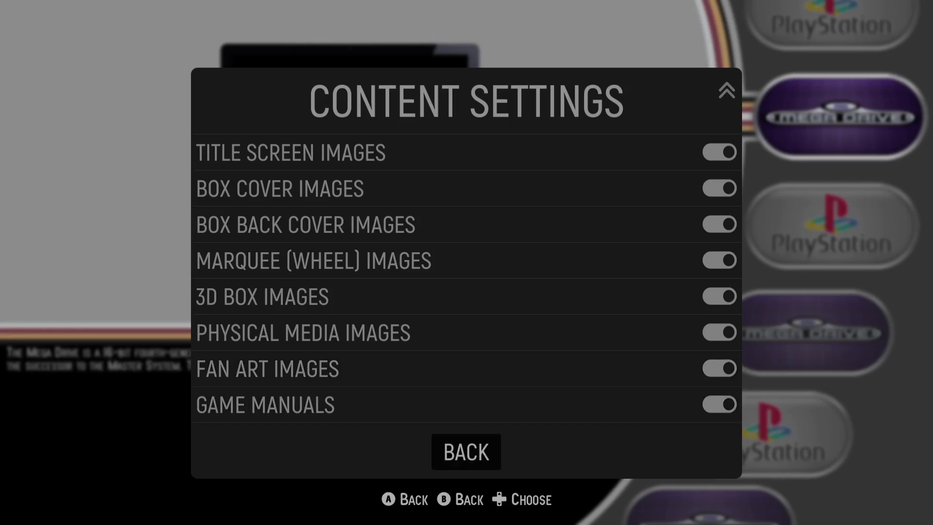
key(Up)
key(Up)
key(Up)
key(Down)
key(Down)
key(Down)
key(Return)
key(Down)
key(Down)
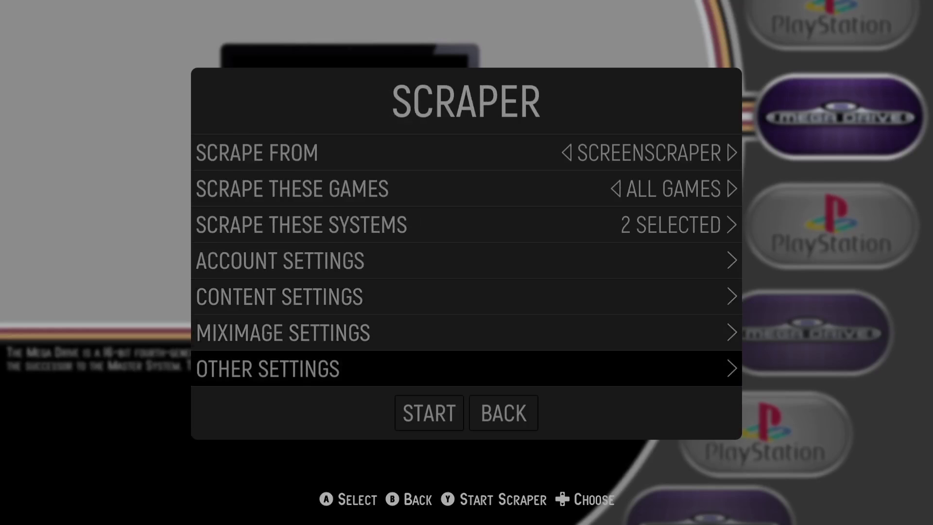
key(Down)
Start scraping, stop it partway, and dismiss the result showing 2 games scraped.
key(Return)
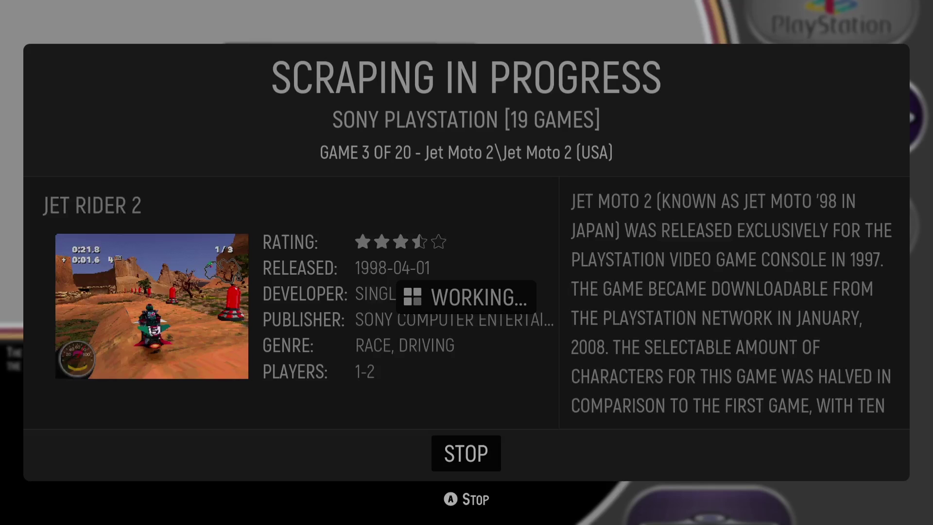
key(Return)
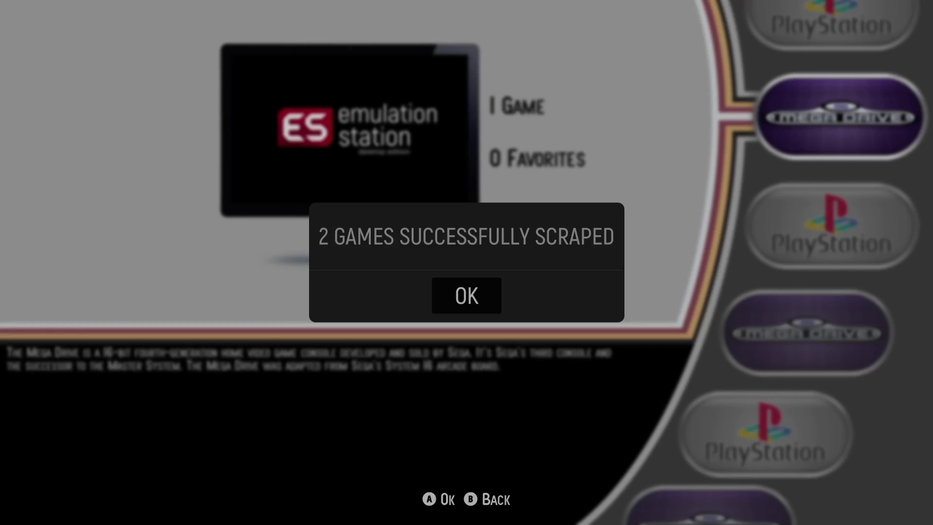
key(Return)
Browse PlayStation's scraped artwork for Jet Rider 2, then switch to the Mega Drive list.
key(Escape)
key(Down)
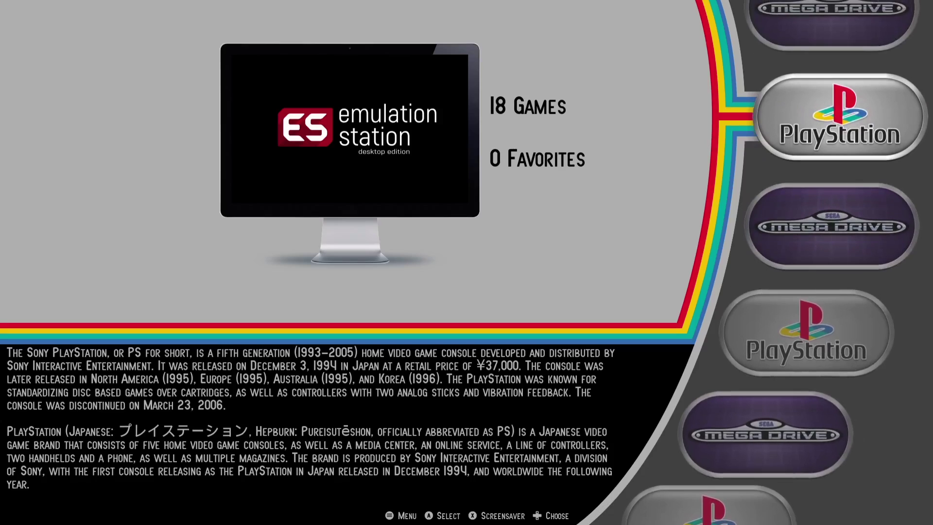
key(Return)
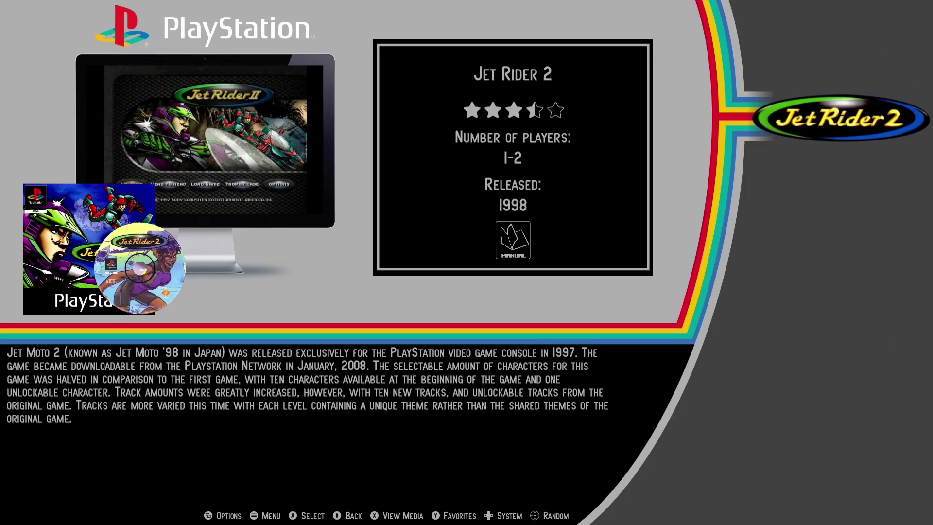
key(Left)
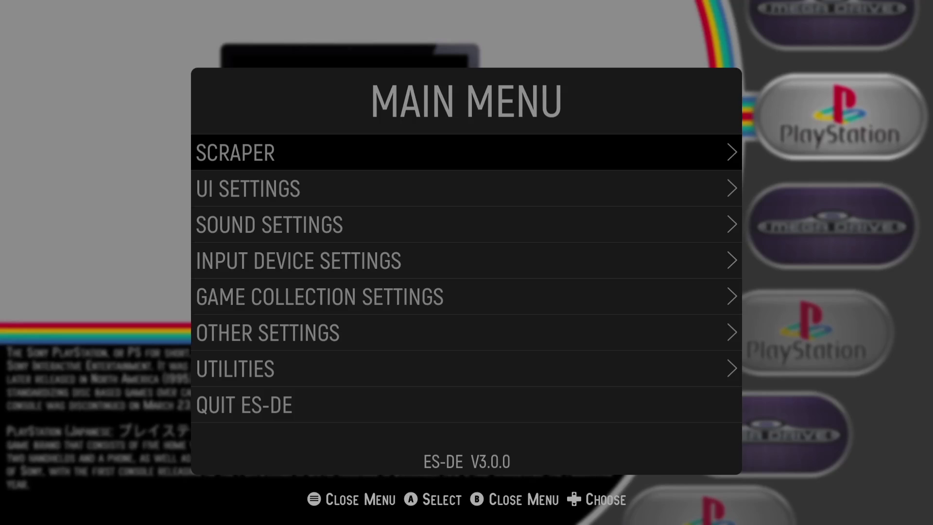
key(Down)
key(Down)
key(Down)
key(Down)
key(Down)
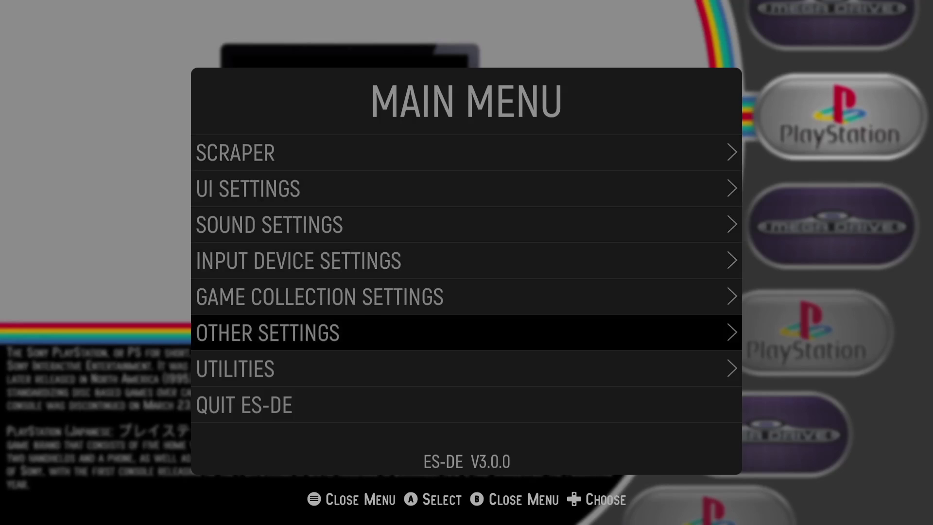
key(Return)
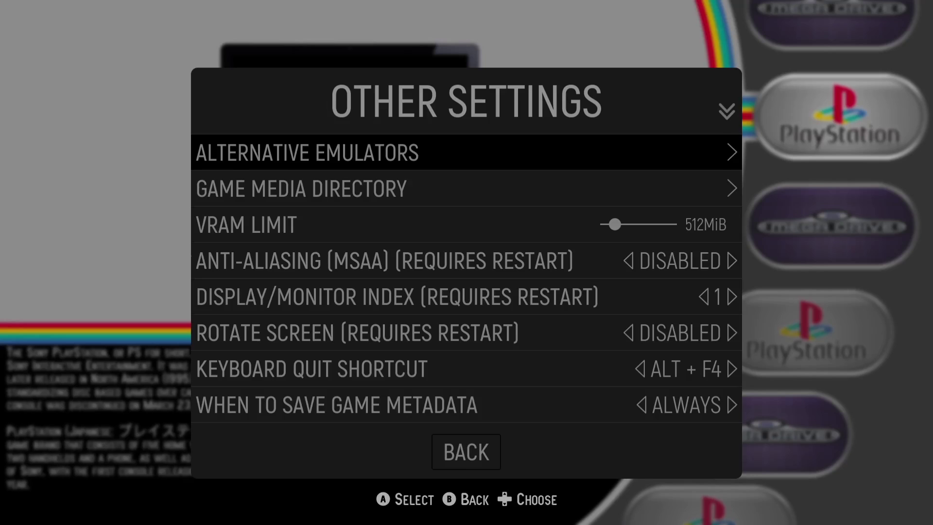
key(Return)
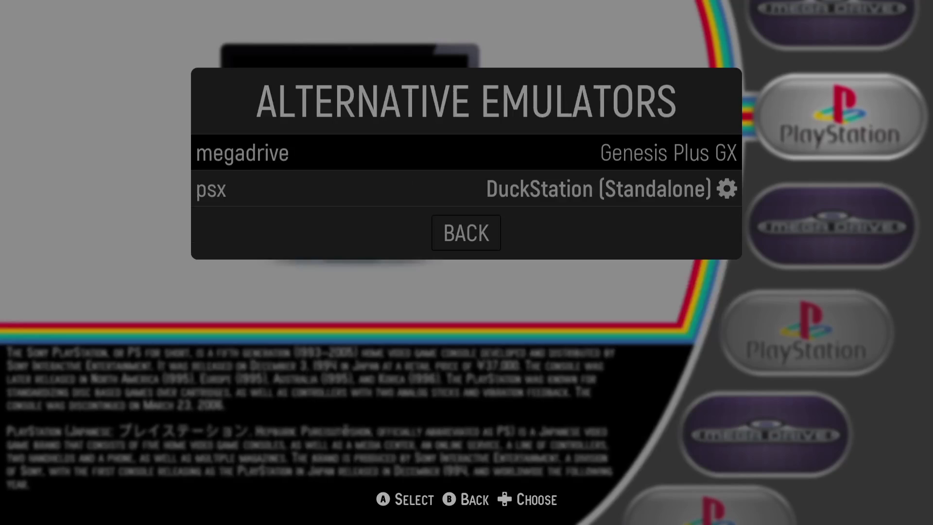
key(Return)
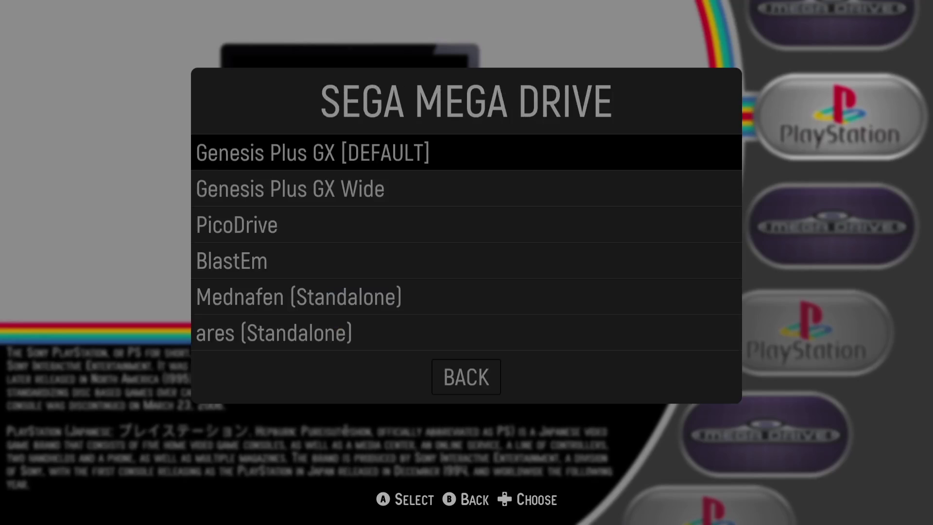
key(Return)
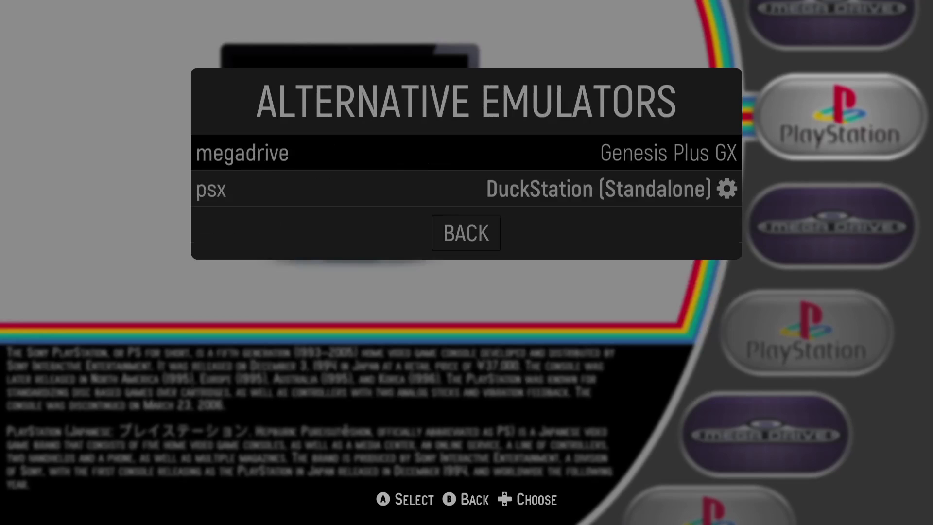
key(BackSpace)
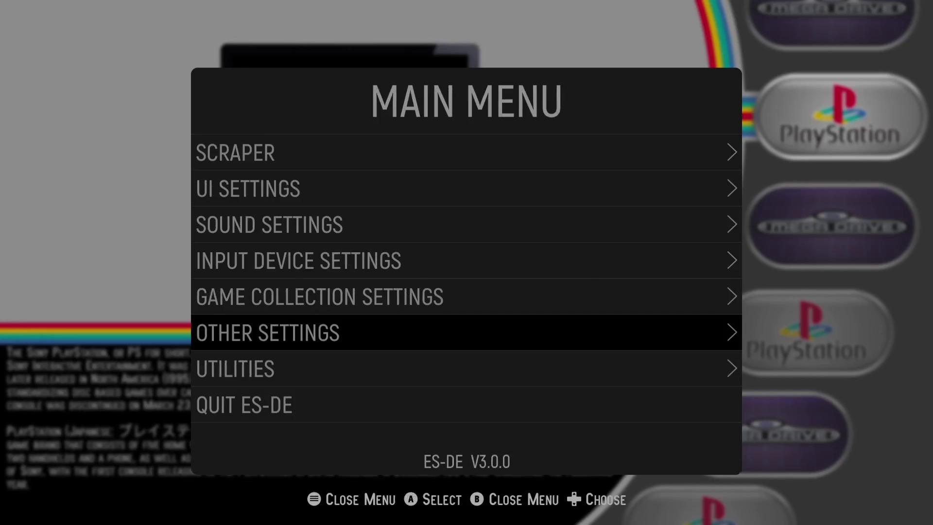